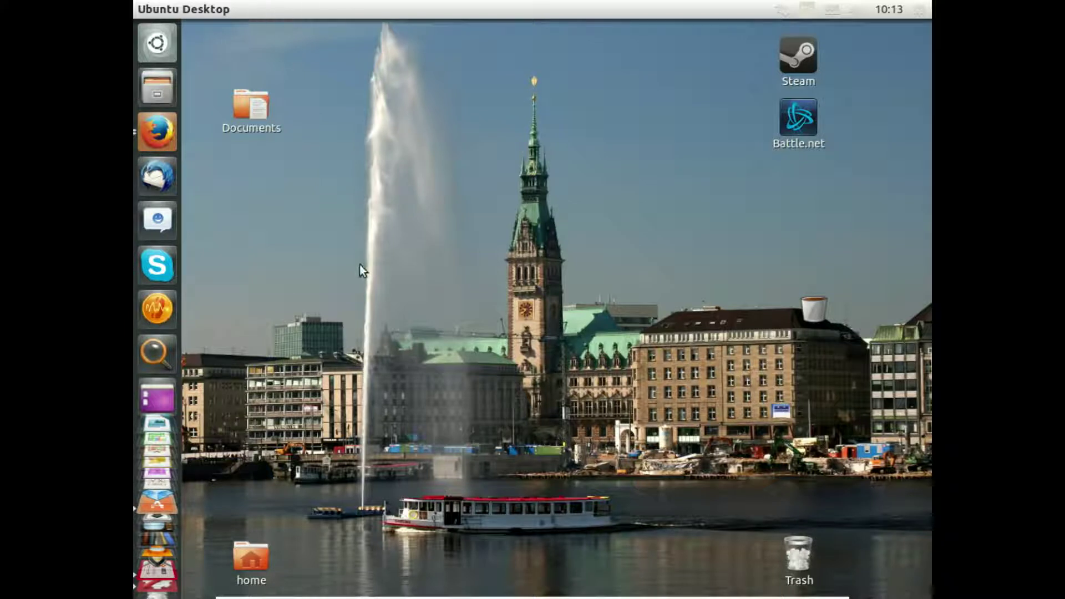
Step: Browse the Numix and equinox PPA pages in Firefox, then minimize Firefox to show the desktop
left_click(161, 134)
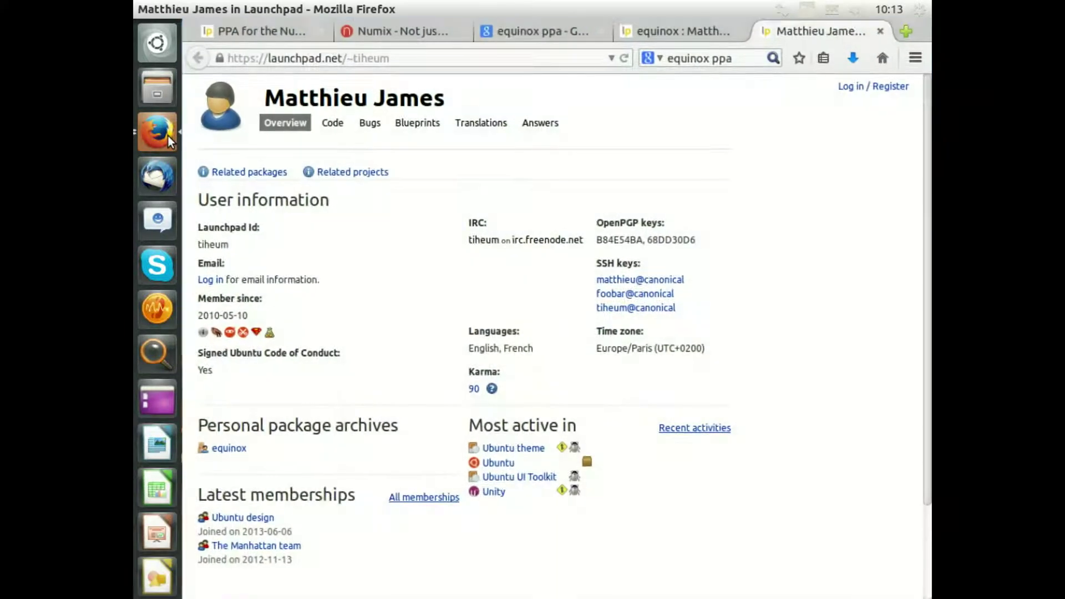
left_click(395, 31)
left_click(316, 31)
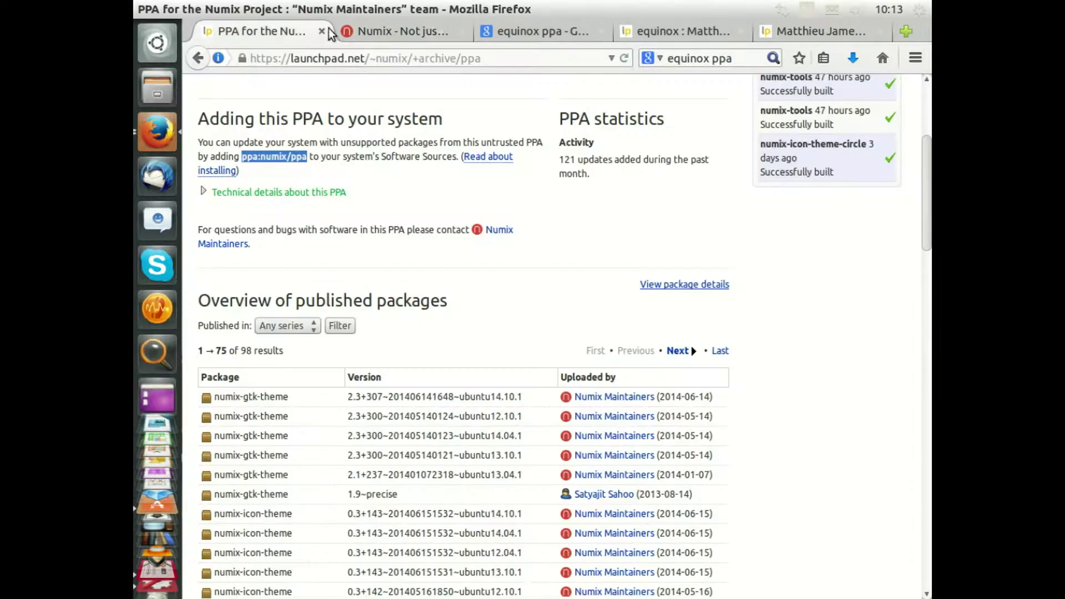
left_click(546, 35)
left_click(640, 28)
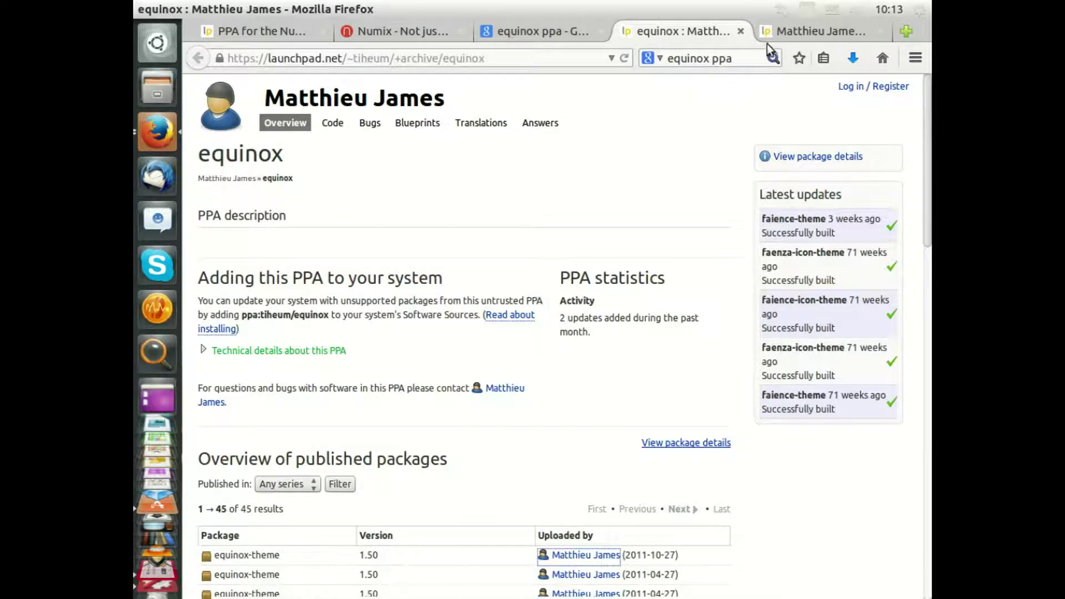
left_click(790, 32)
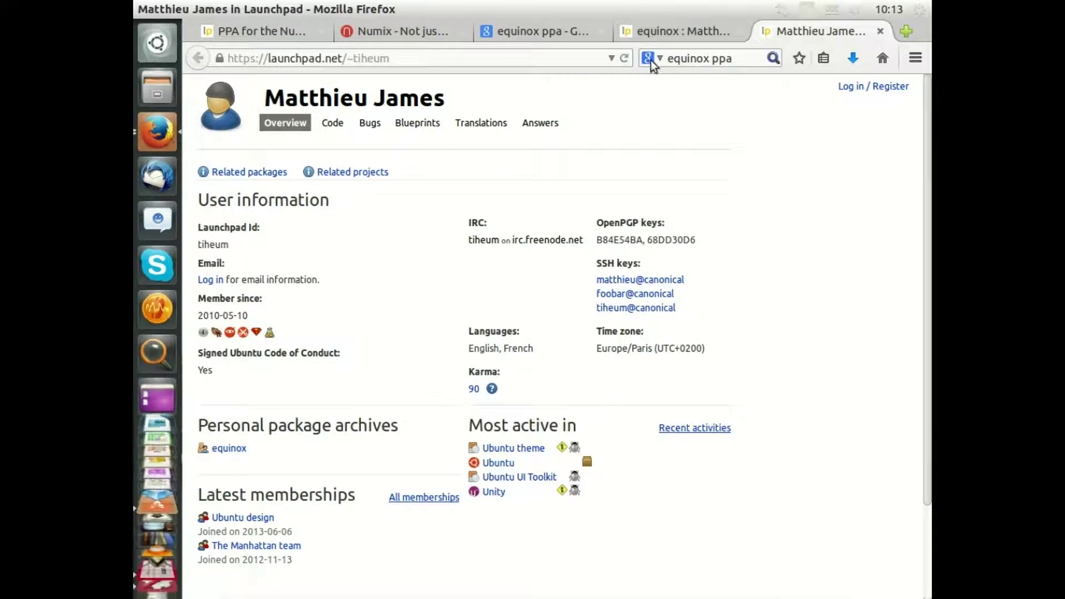
left_click(695, 38)
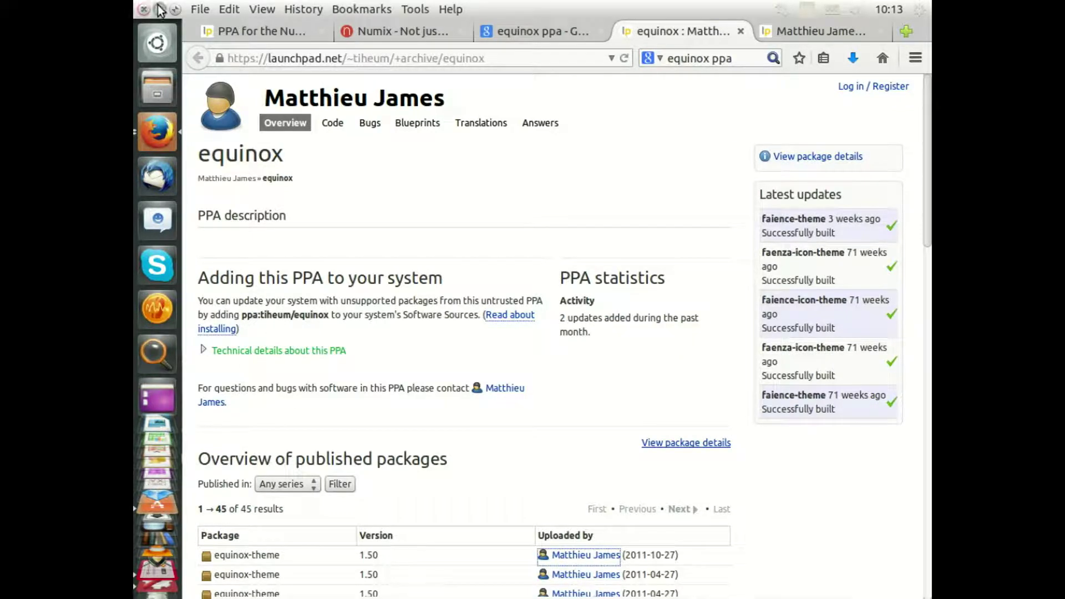
left_click(160, 10)
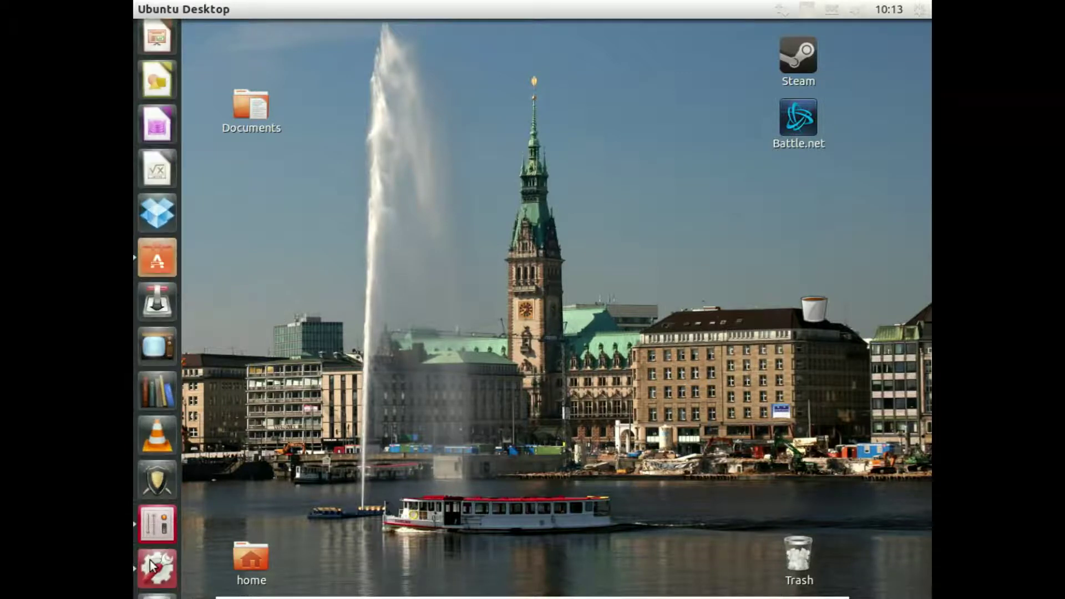
Step: Tick Enable workspaces on the Behavior tab of System Settings' Appearance, then close the window
left_click(157, 565)
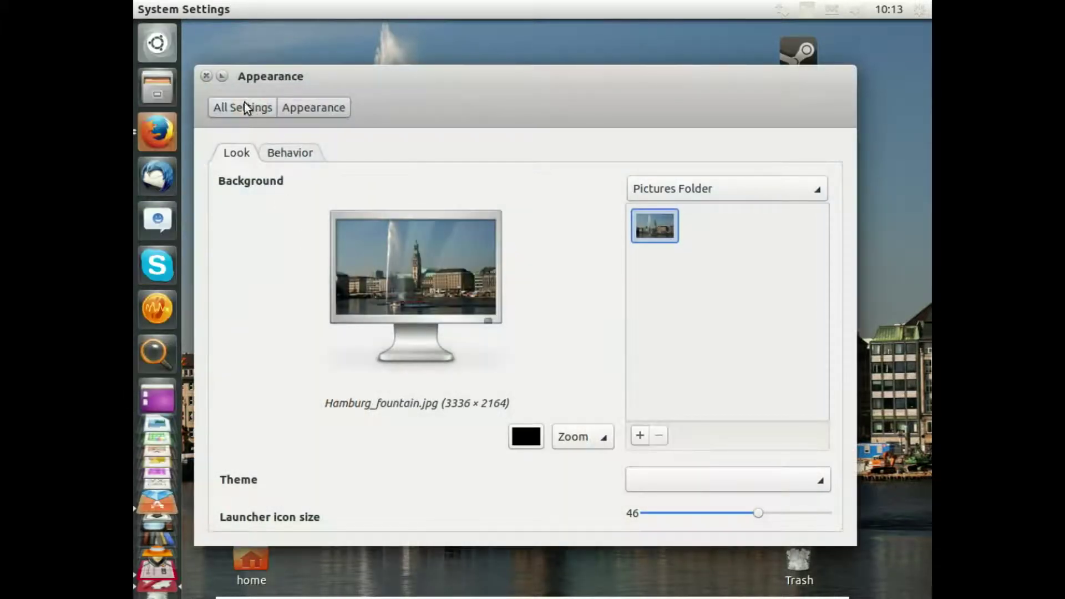
left_click(244, 106)
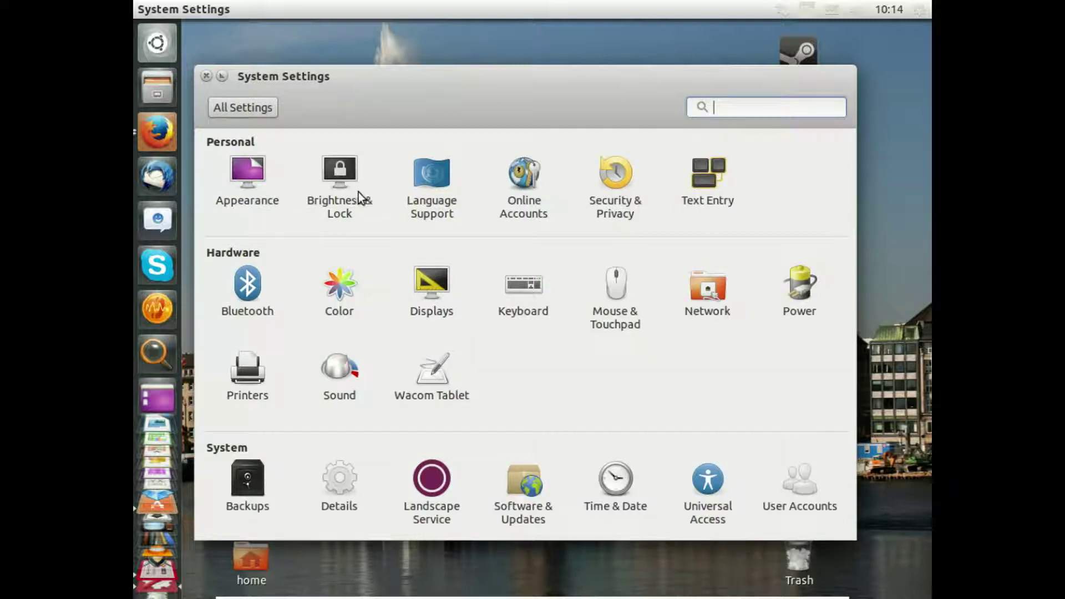
left_click(257, 168)
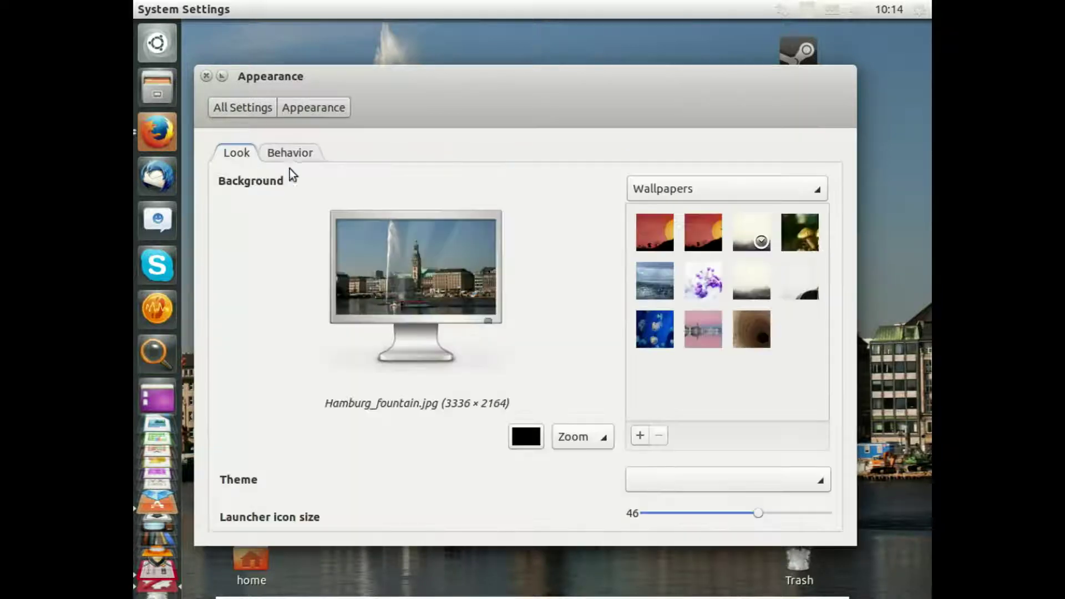
left_click(309, 156)
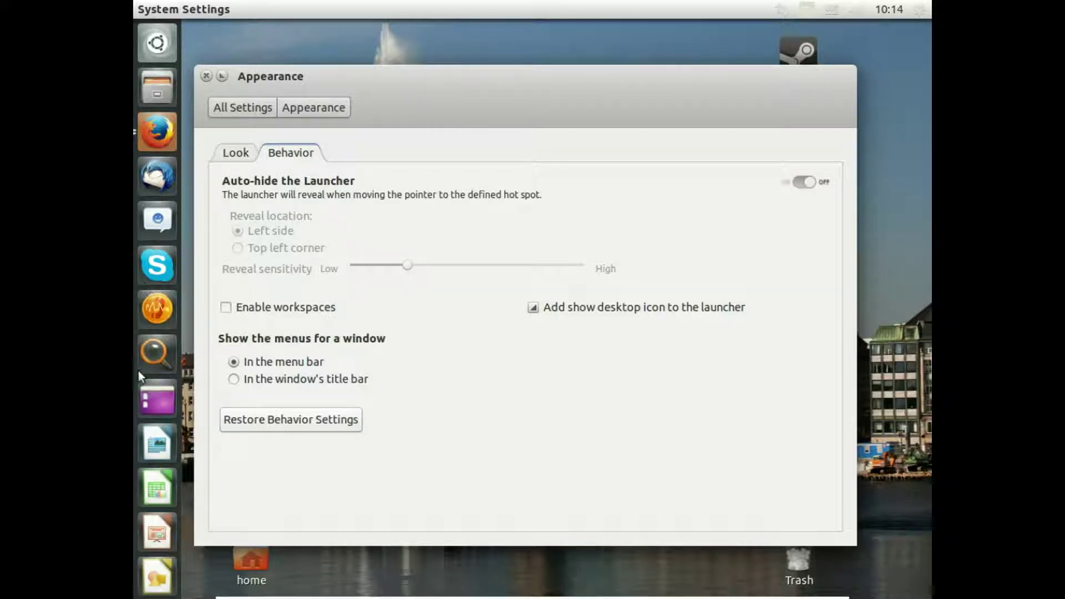
left_click(259, 307)
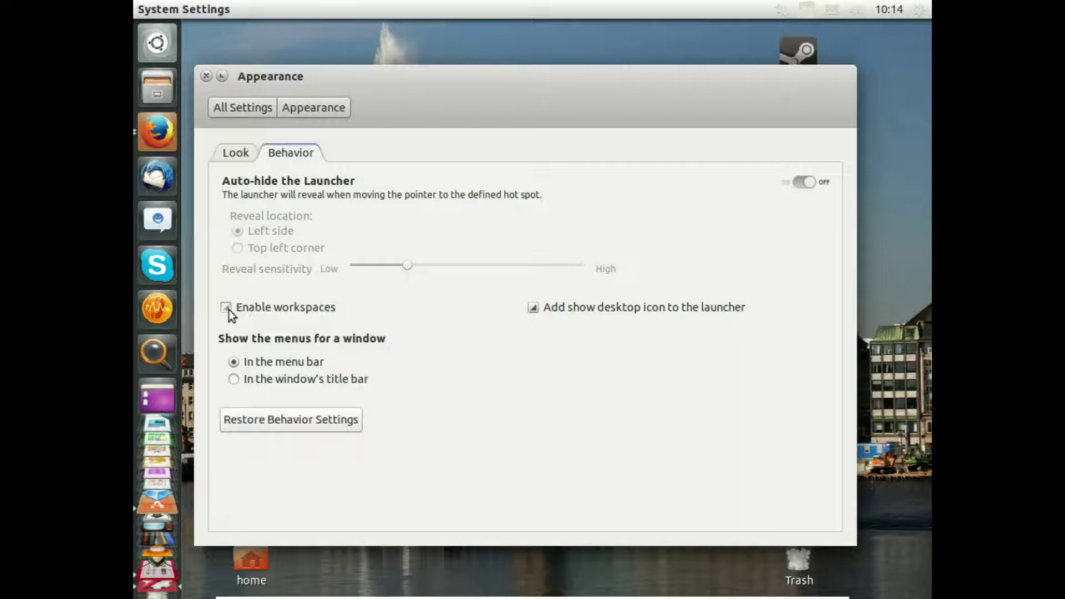
left_click(223, 76)
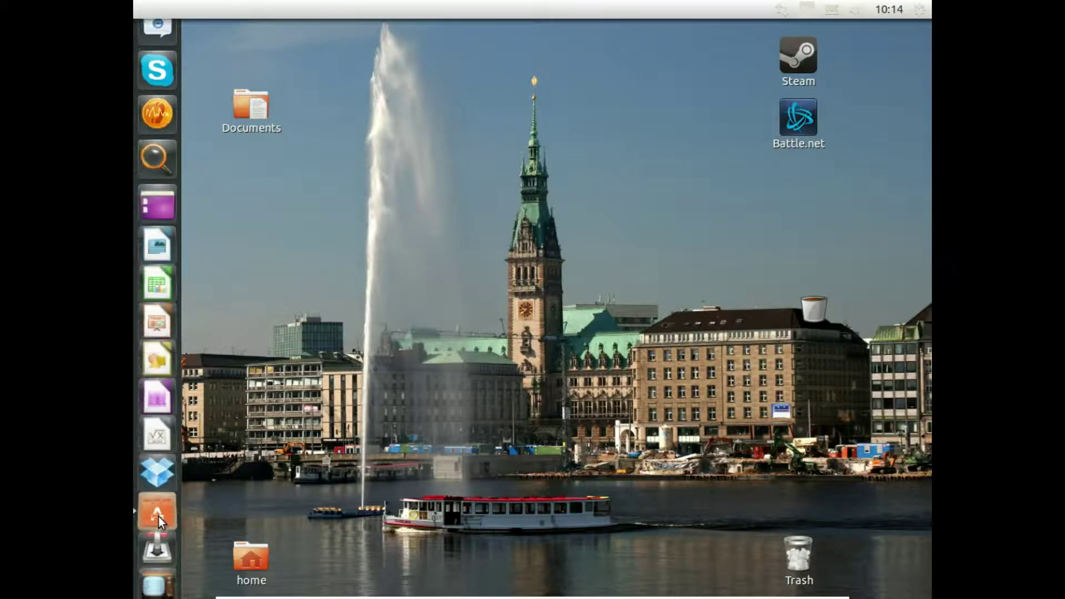
Step: Search Ubuntu Software Center for 'cairo-dock' and select the Cairo-Dock result
left_click(159, 517)
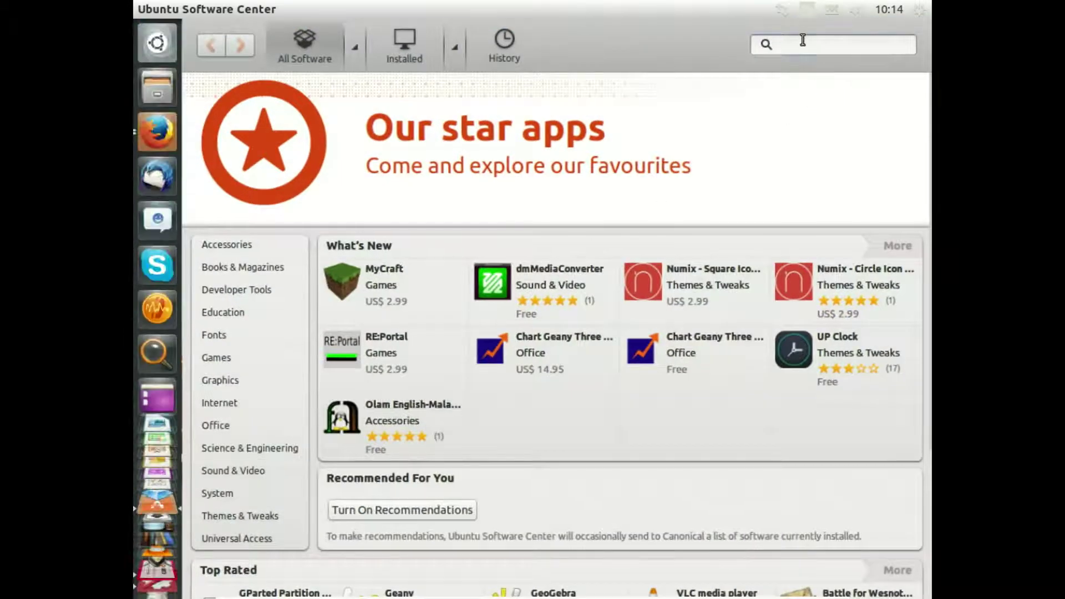
left_click(802, 39)
type("cairo")
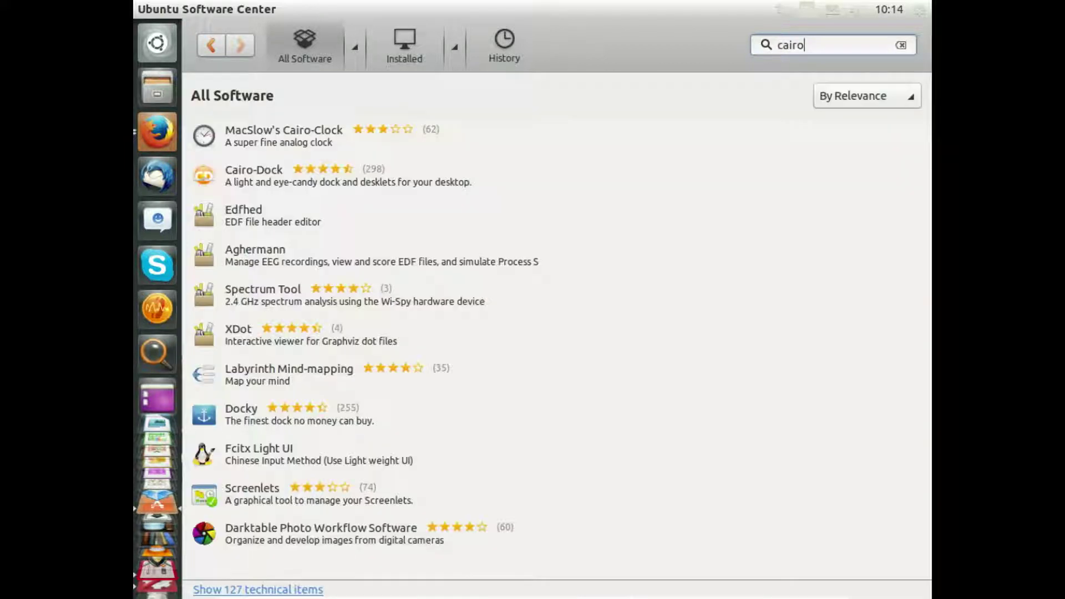
type("-dock")
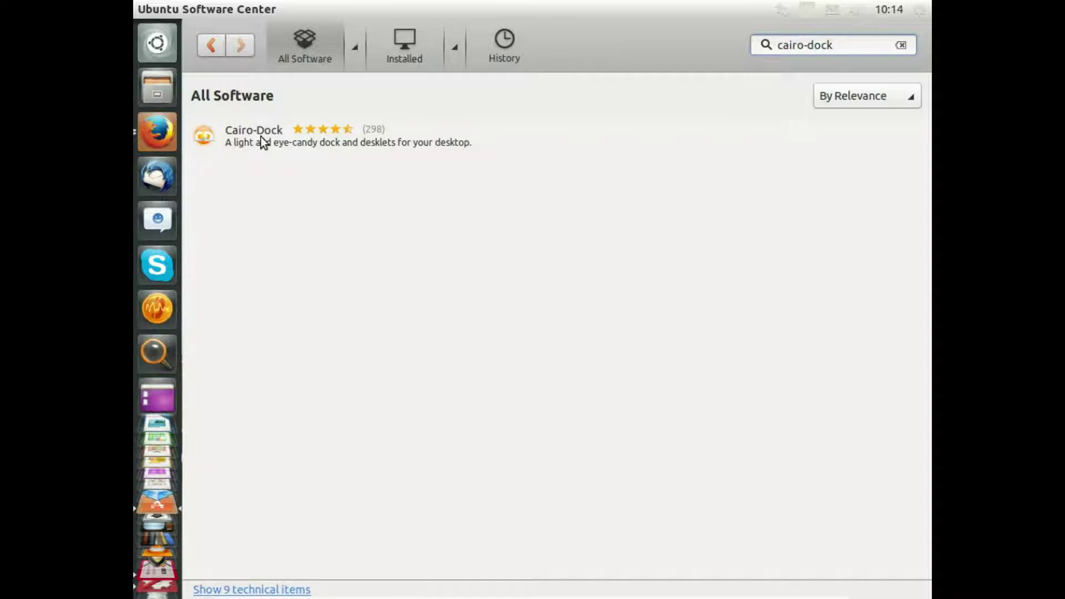
left_click(261, 136)
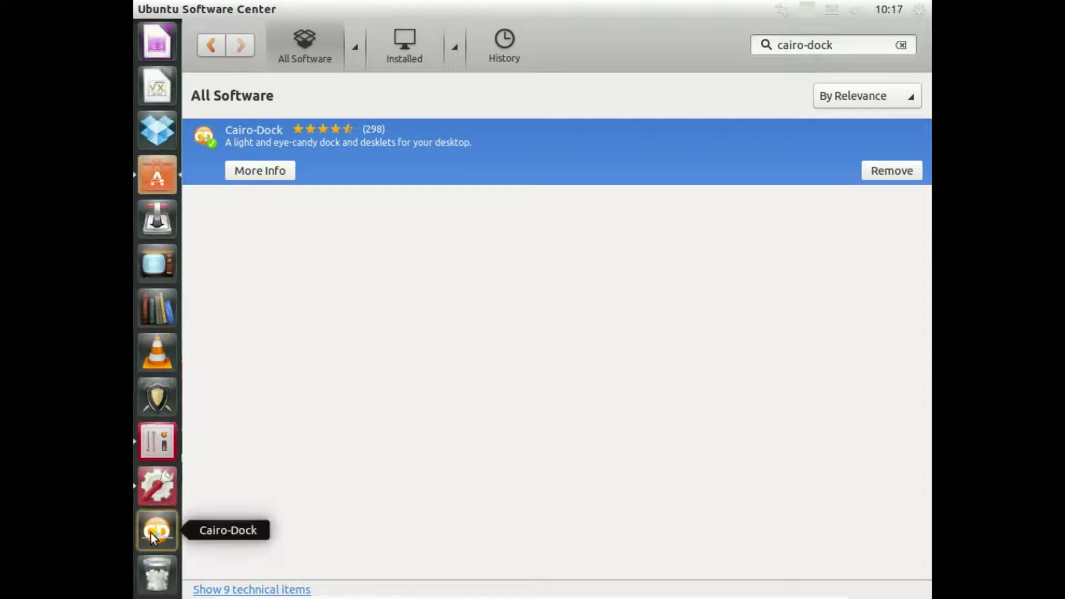
Step: Launch Cairo-Dock with OpenGL enabled, then minimize the Software Center window
left_click(152, 536)
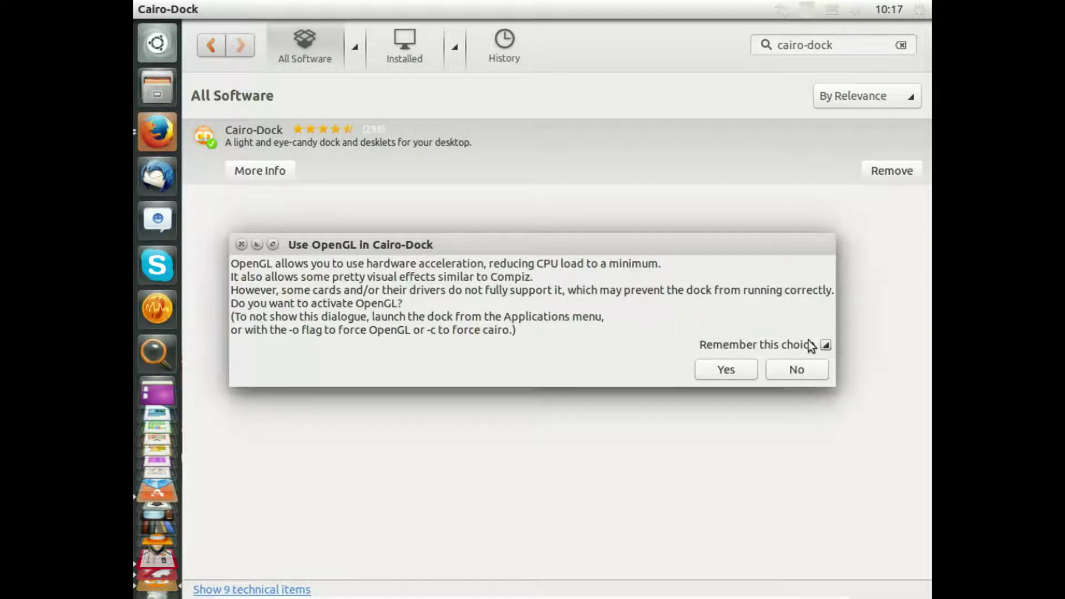
left_click(726, 371)
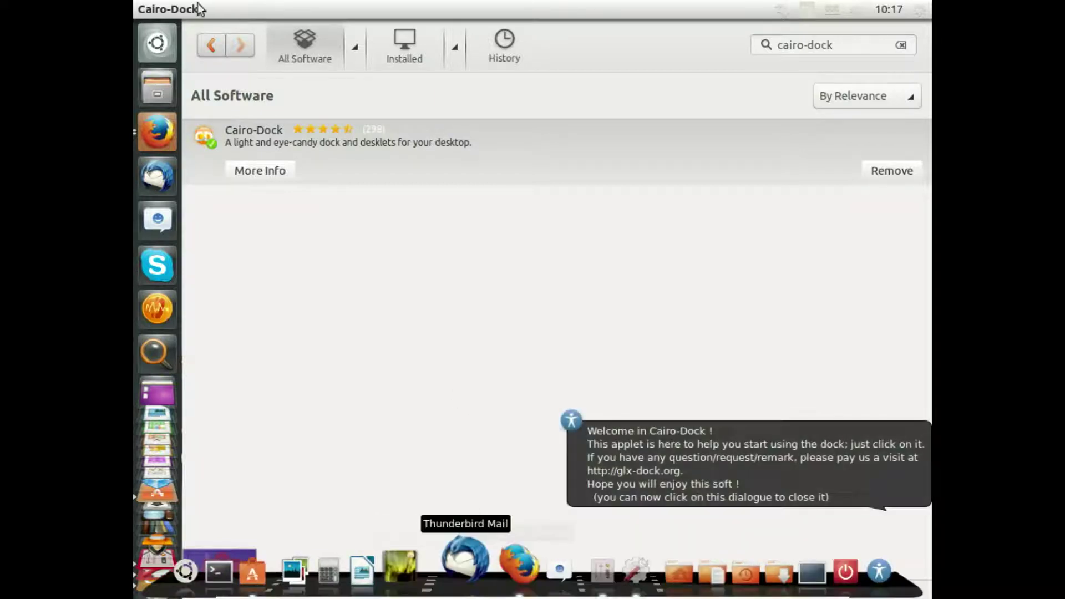
left_click(346, 295)
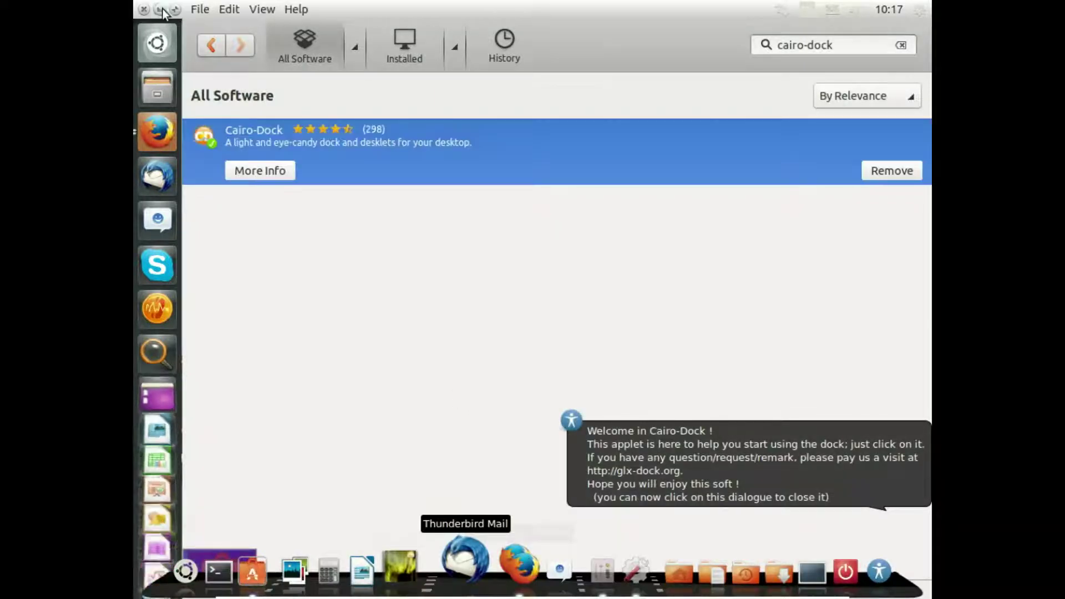
left_click(158, 10)
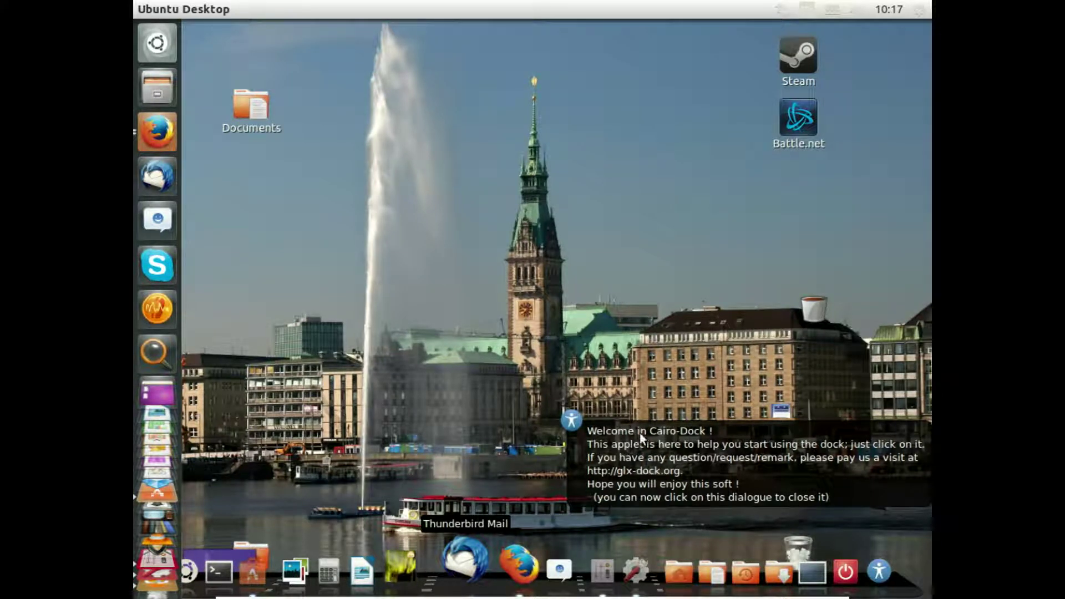
Step: Close the Cairo-Dock welcome bubble and browse the dock's Applications Menu before closing it
left_click(757, 461)
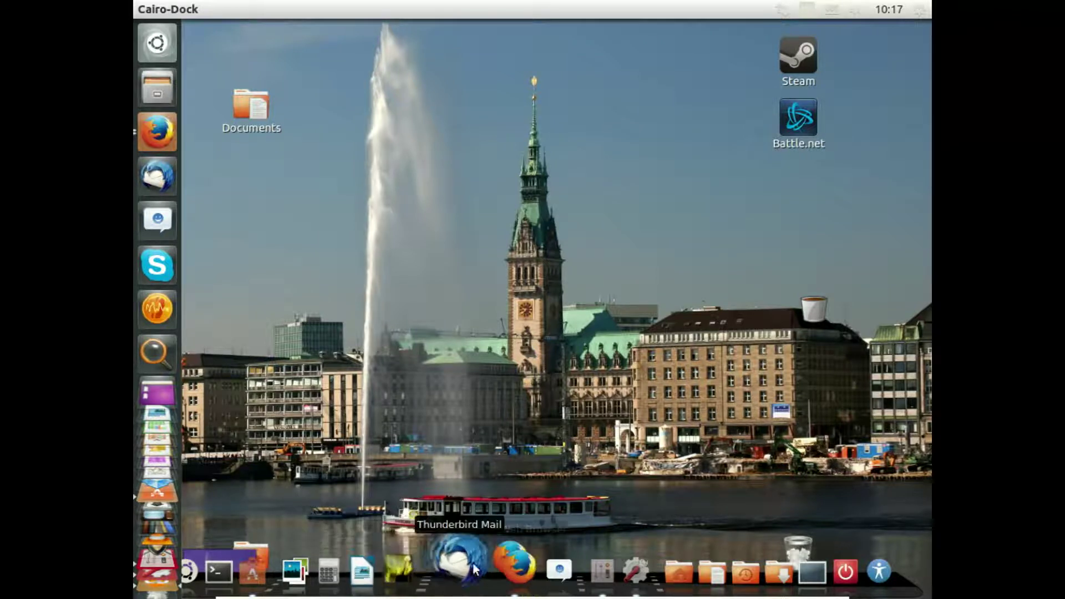
left_click(207, 567)
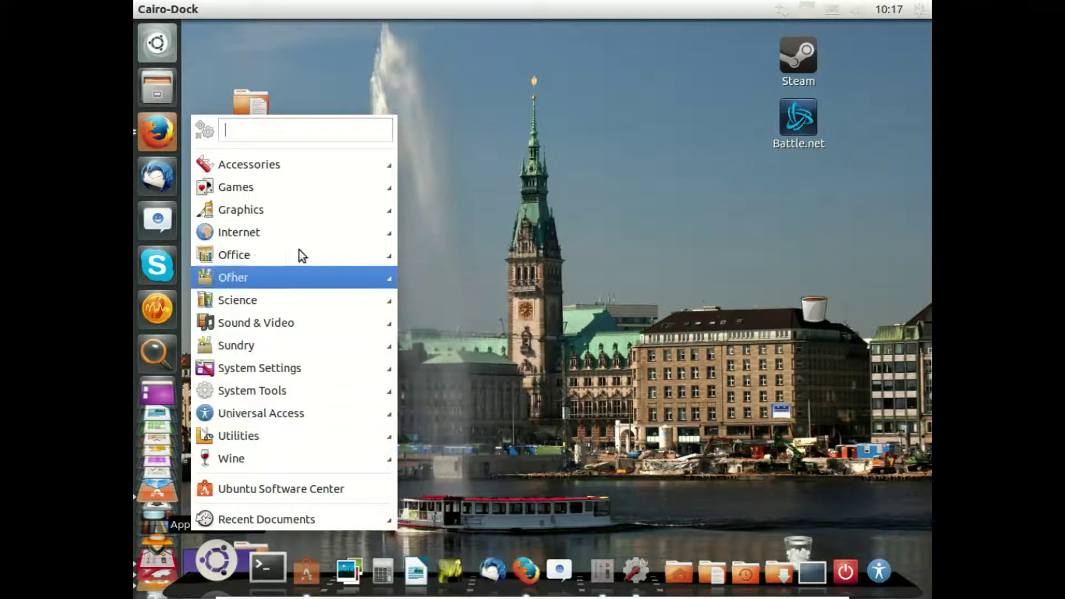
mouse_move(309, 165)
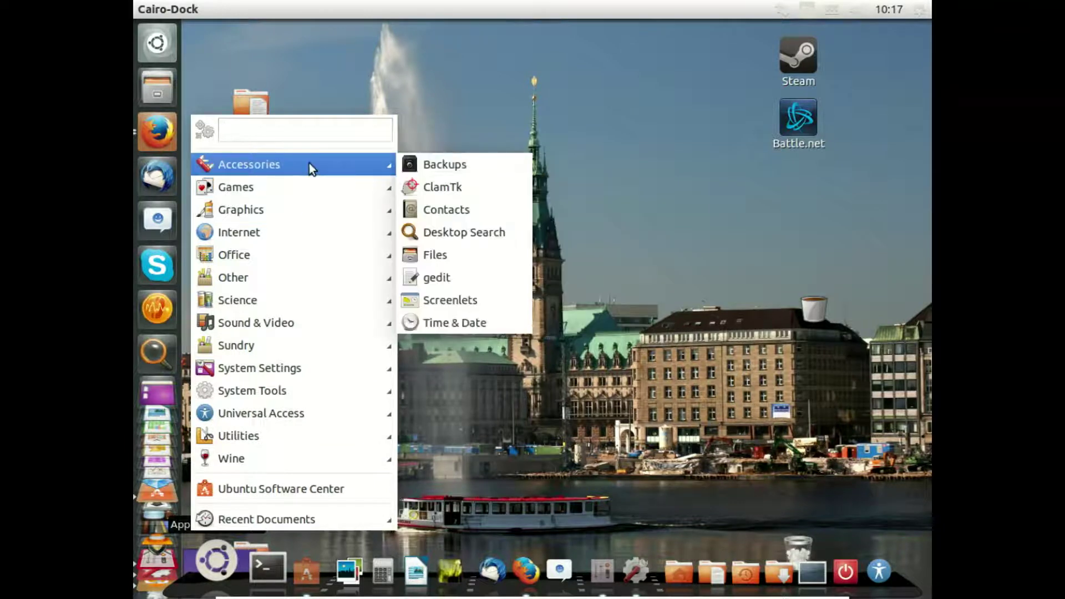
left_click(496, 428)
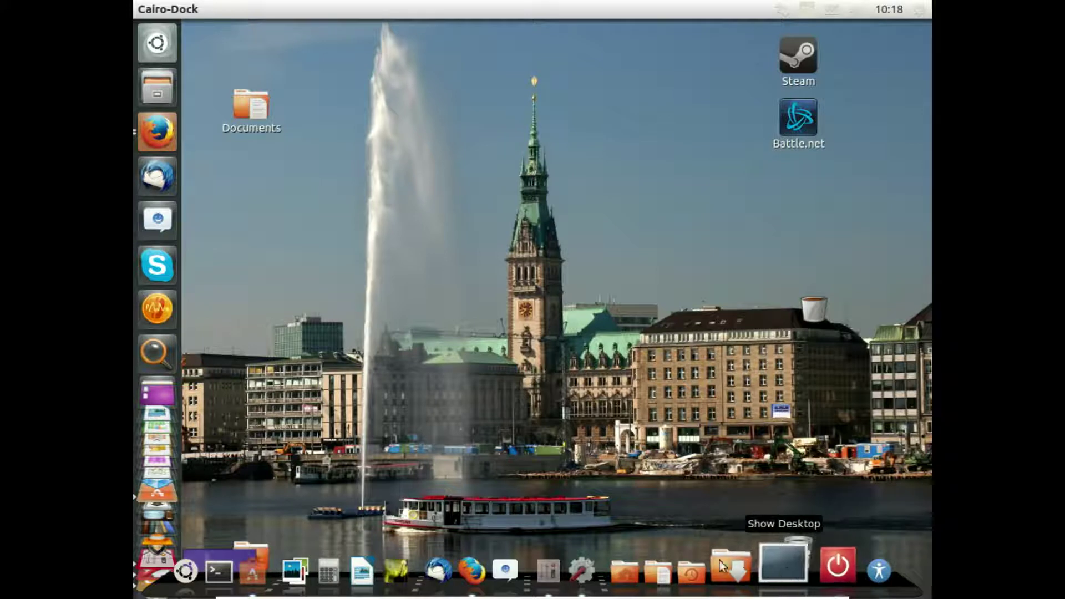
left_click(610, 437)
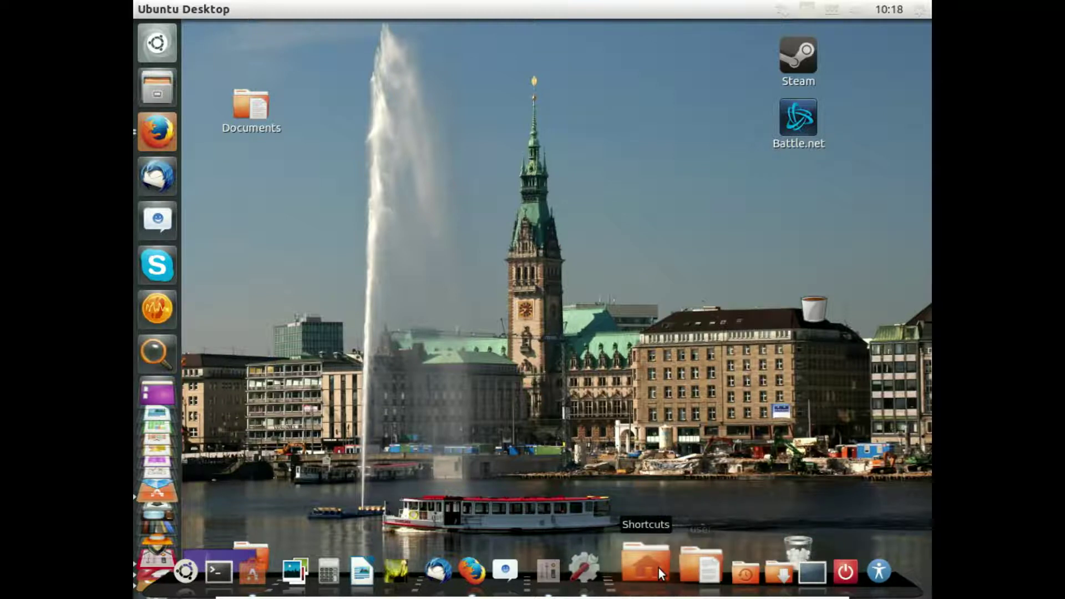
mouse_move(657, 572)
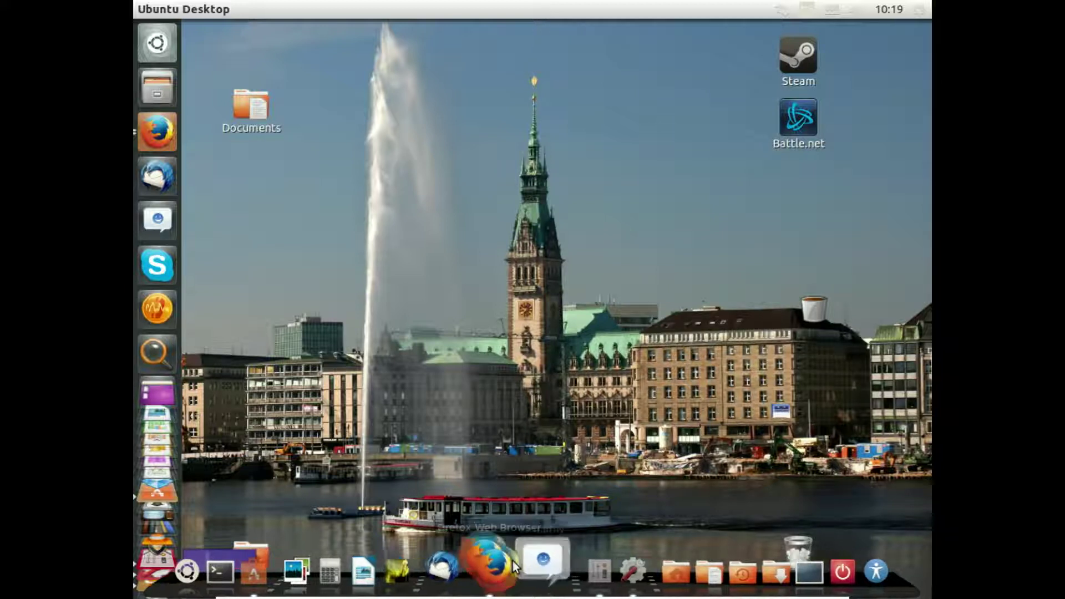
mouse_move(511, 564)
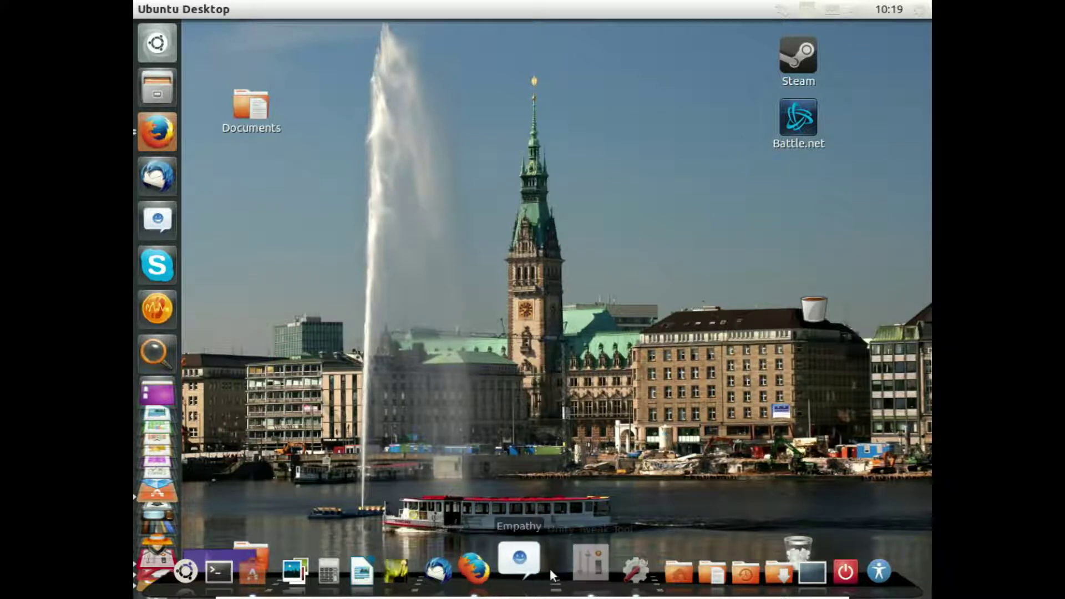
Step: Open Cairo-Dock > Configure from the dock icon's context menu
right_click(527, 570)
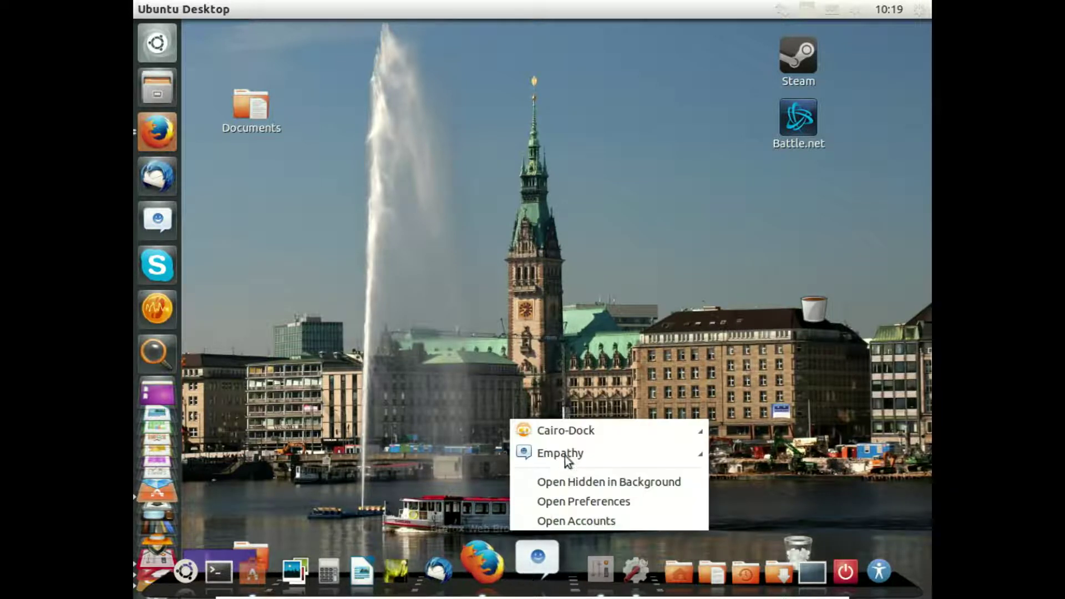
mouse_move(570, 432)
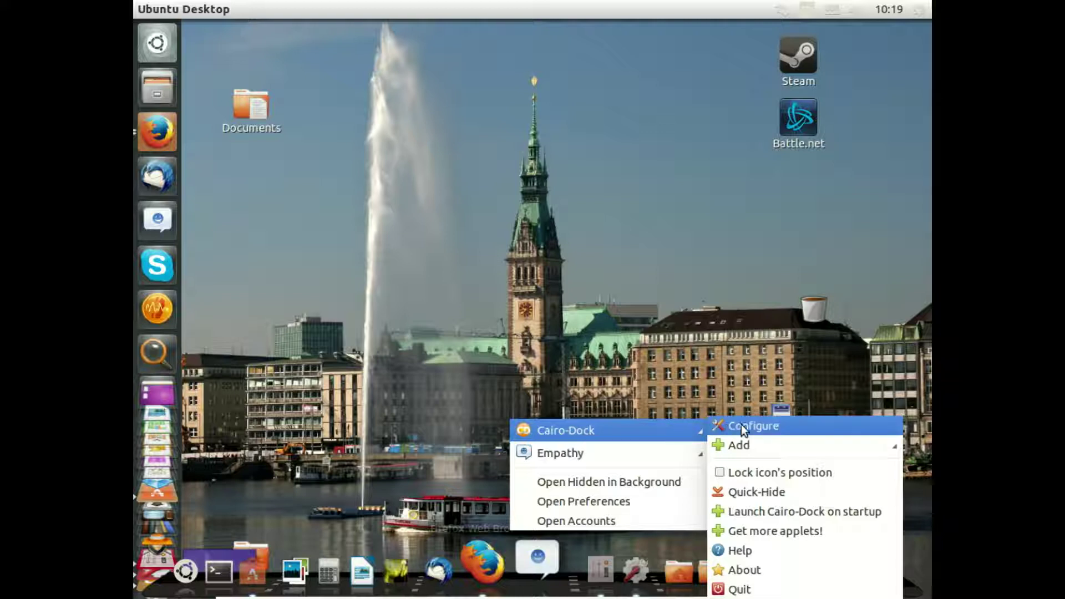
left_click(755, 425)
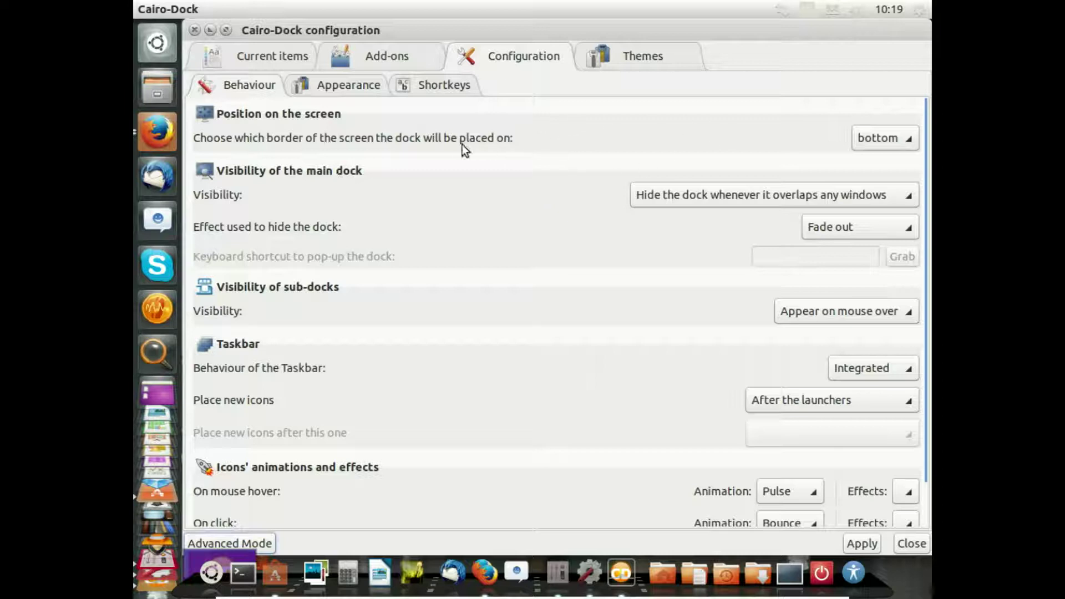
Step: Set the default main dock view to Rainbow, apply it, and close the configuration window
left_click(344, 86)
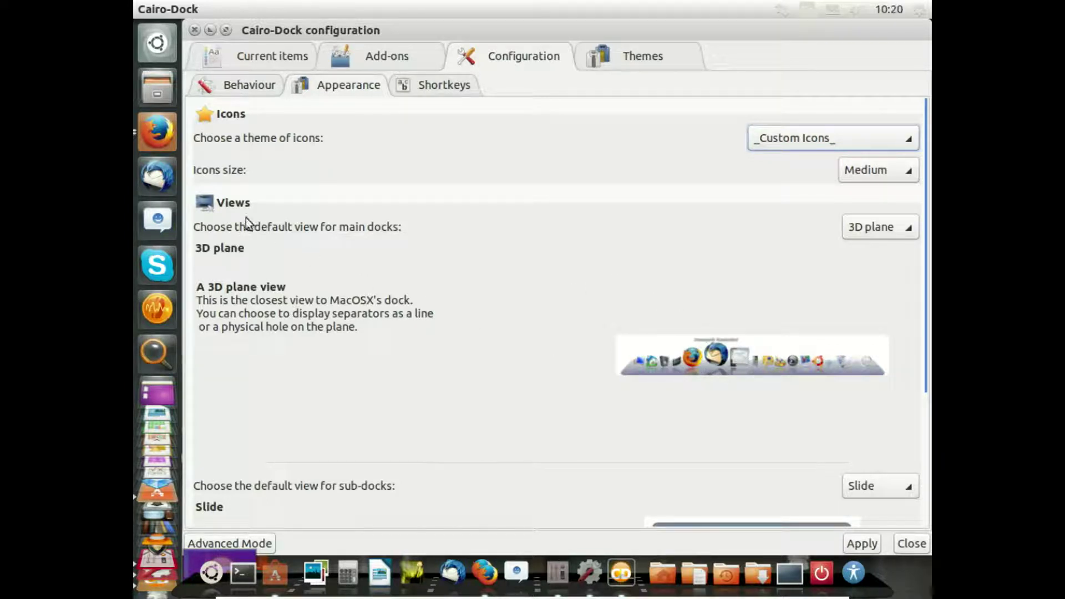
left_click(854, 229)
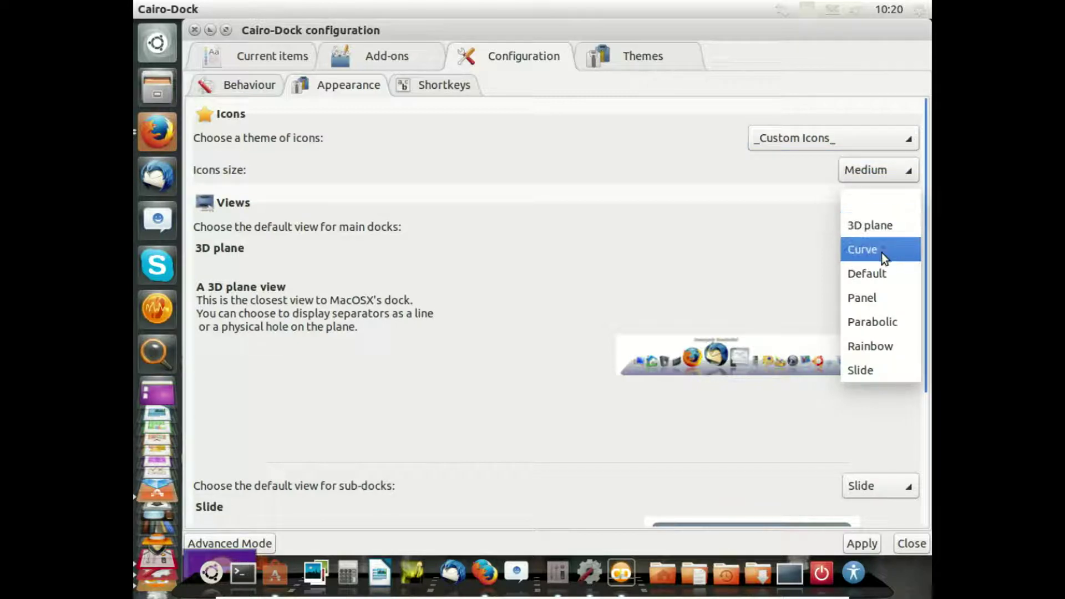
left_click(865, 347)
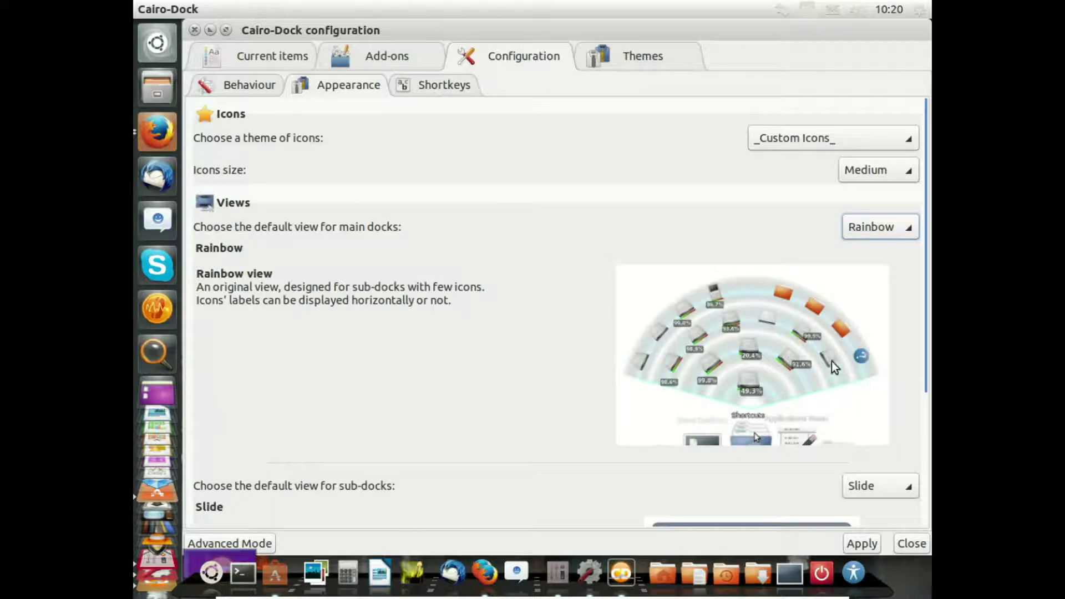
left_click(862, 544)
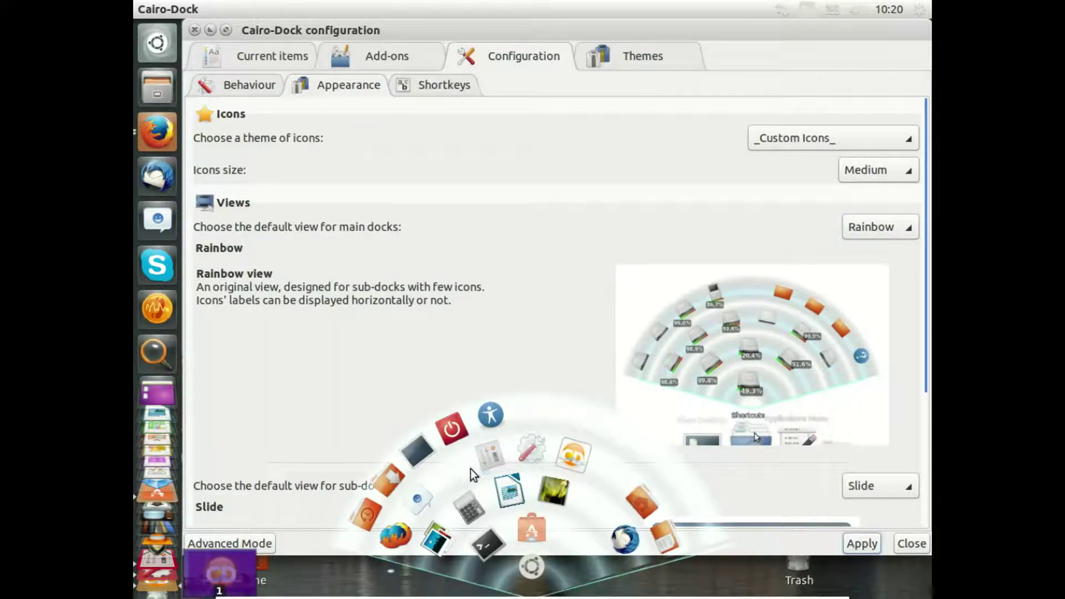
left_click(911, 544)
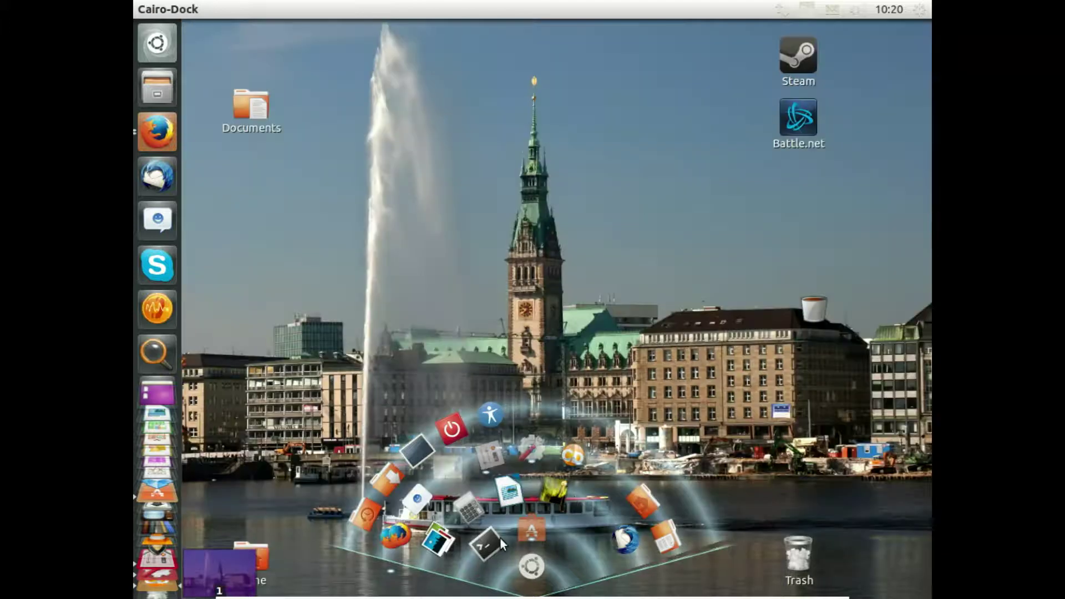
mouse_move(533, 594)
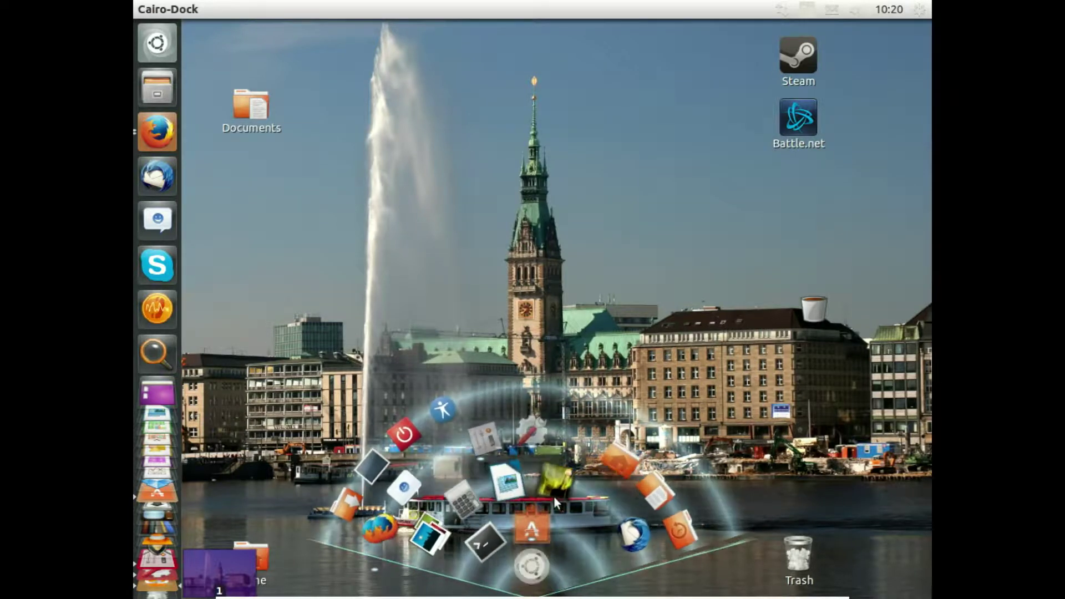
Step: Reopen the dock configuration and set the main dock view back to 3D plane, then minimize it
right_click(554, 497)
mouse_move(604, 359)
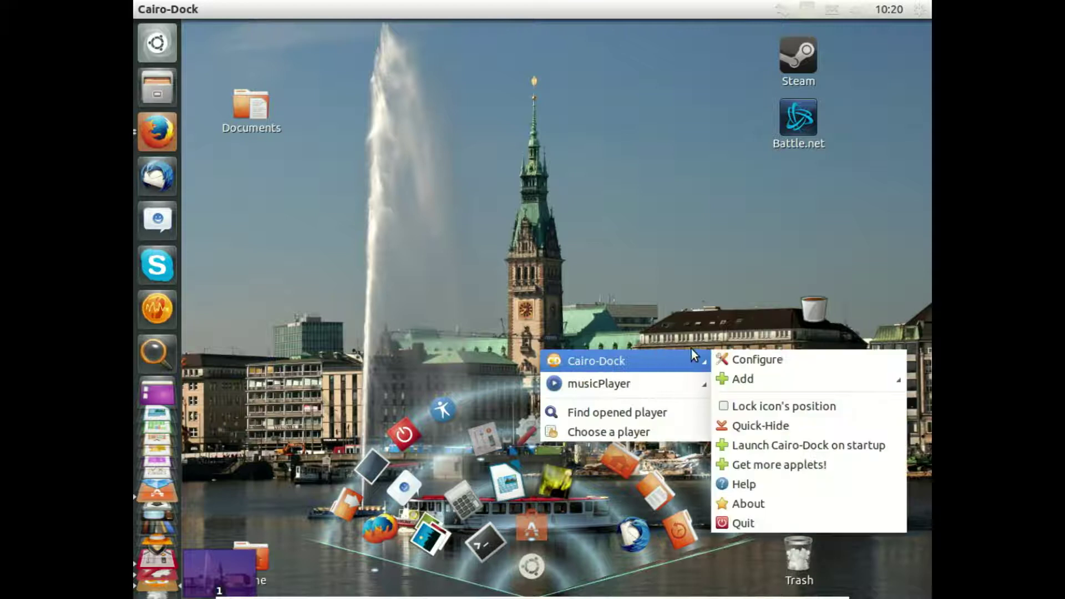
left_click(759, 361)
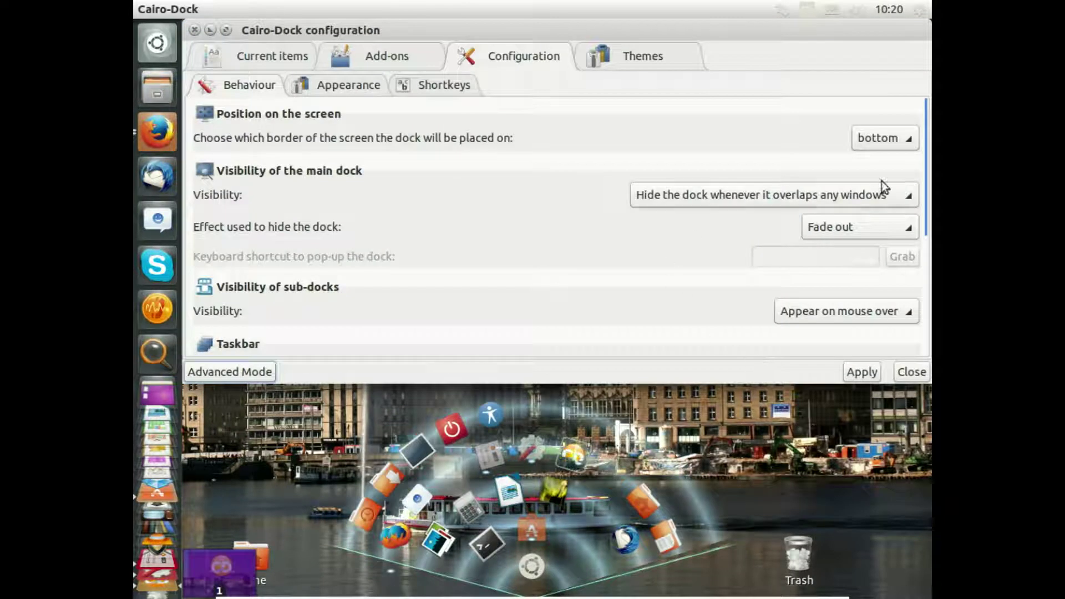
left_click(348, 83)
left_click(871, 226)
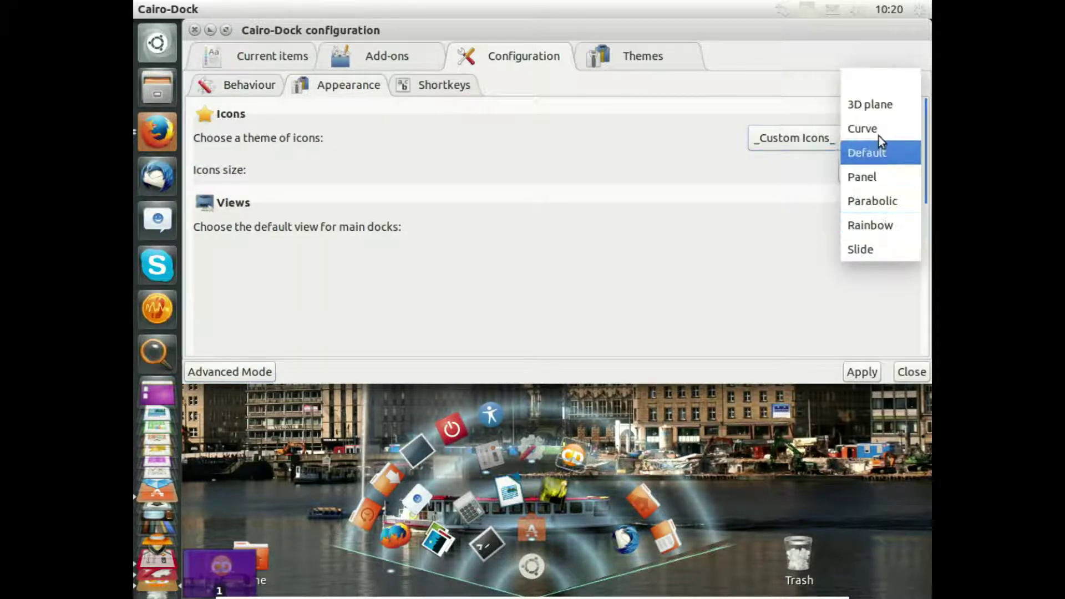
left_click(877, 104)
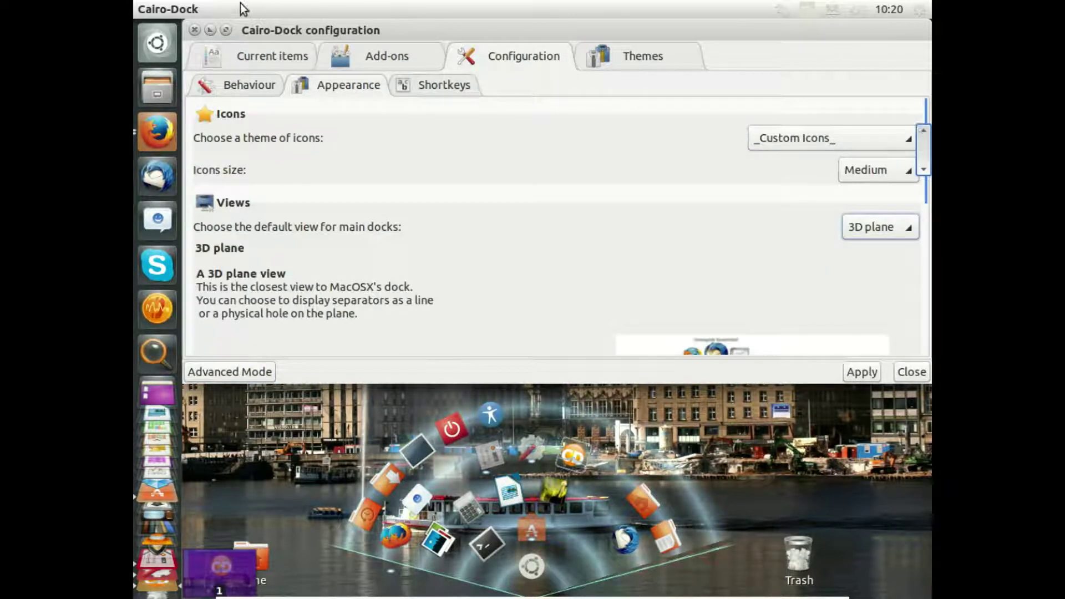
left_click(225, 30)
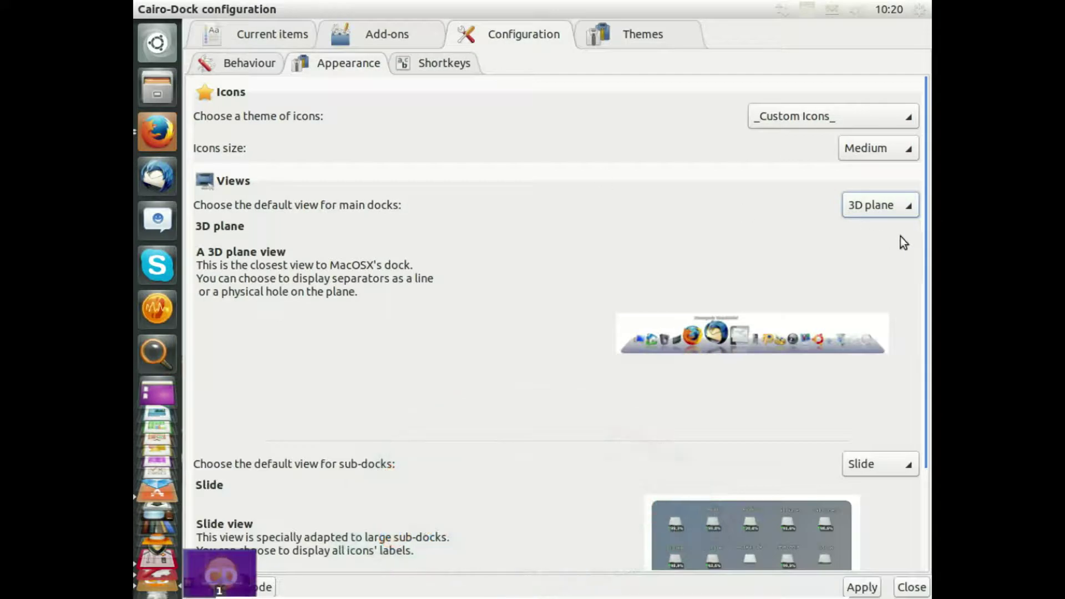
left_click_drag(918, 237, 908, 391)
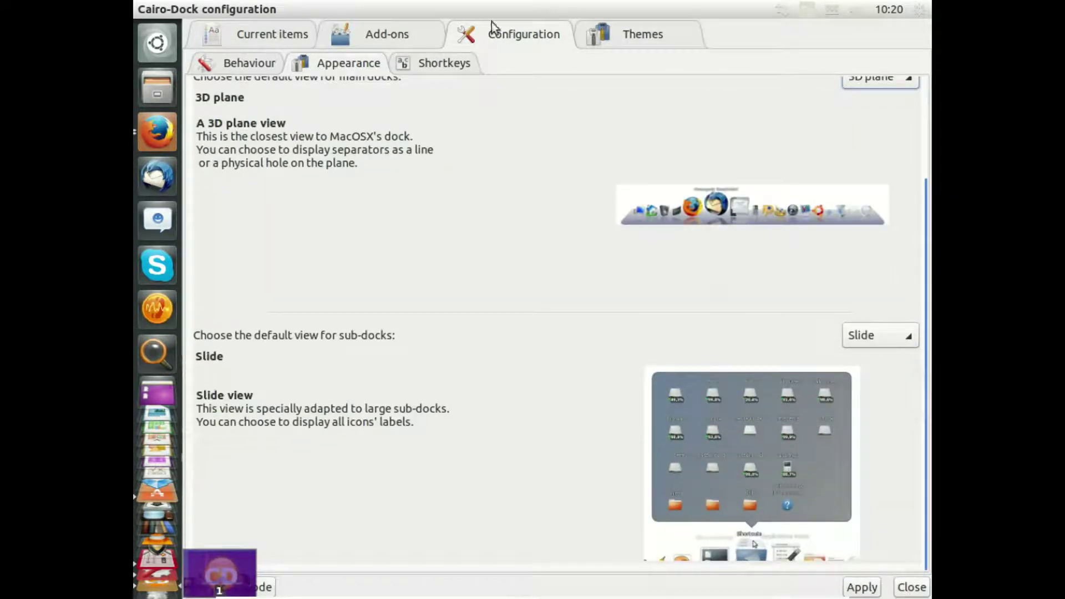
left_click(160, 10)
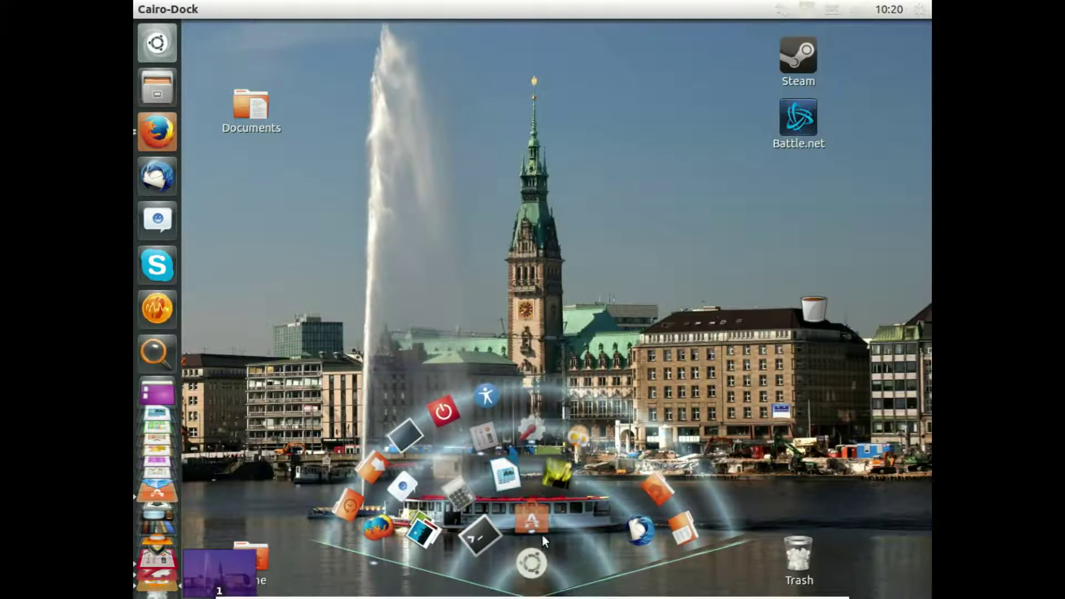
Step: Bring the configuration window back from the dock menu, then minimize it to view the dock
right_click(532, 519)
mouse_move(616, 390)
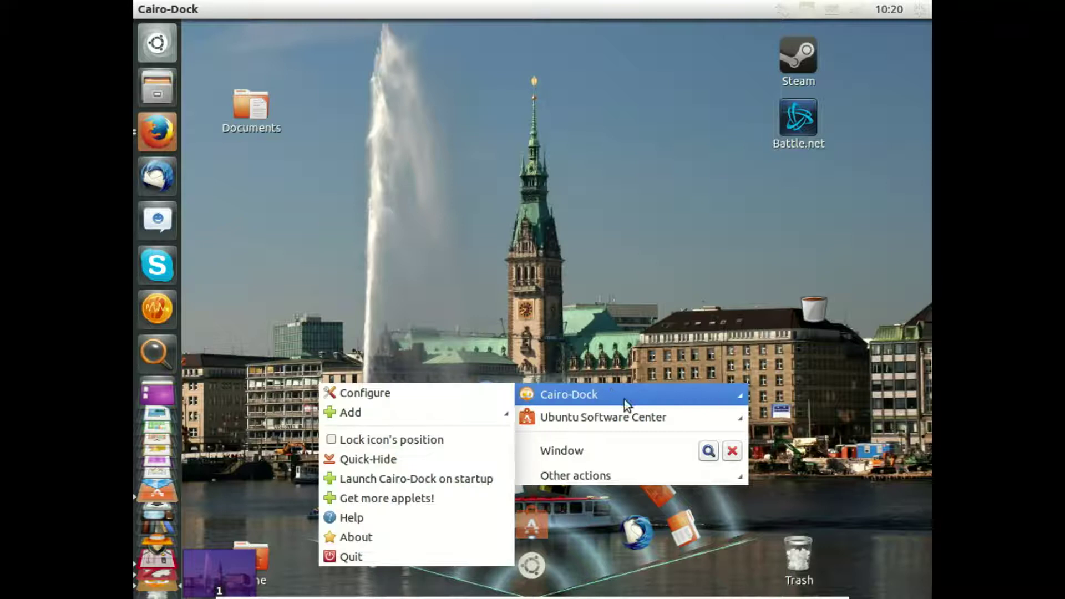
left_click(451, 388)
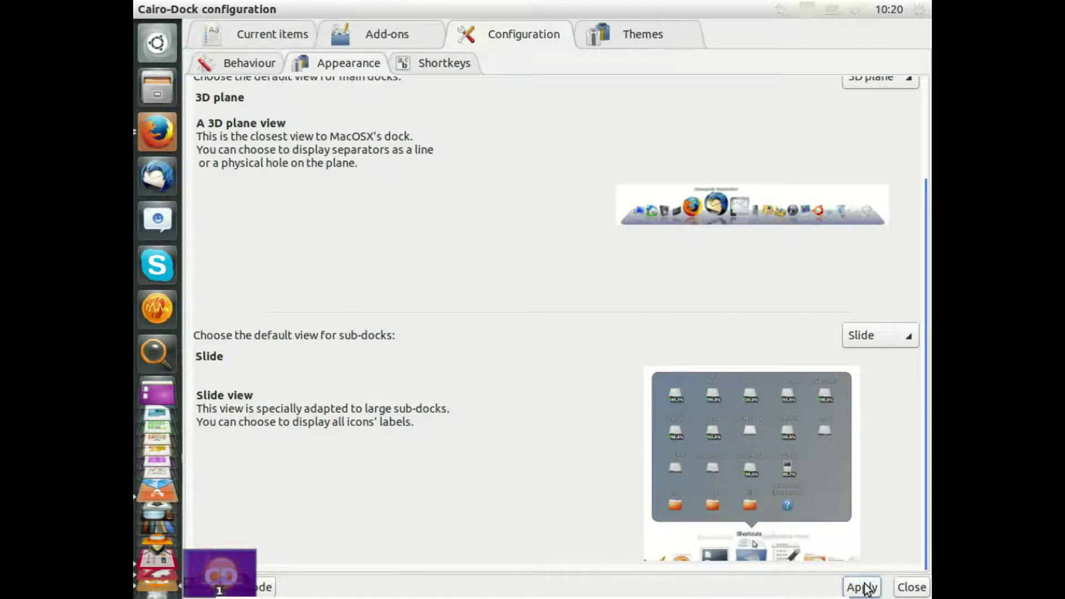
left_click(159, 8)
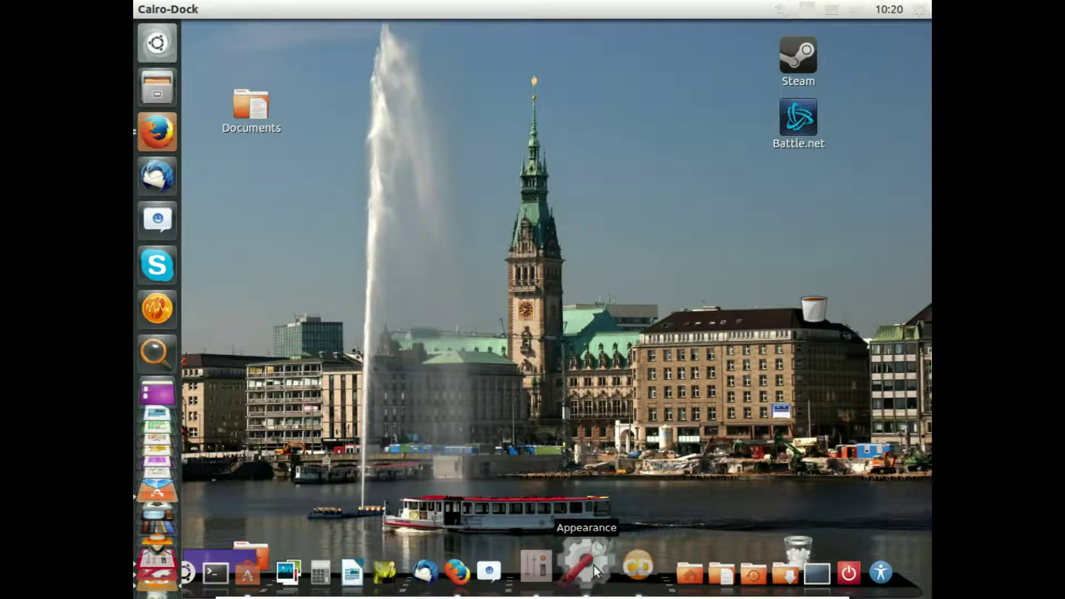
Step: Reopen the dock configuration and check the sub-dock view list, leaving it on Slide
mouse_move(694, 570)
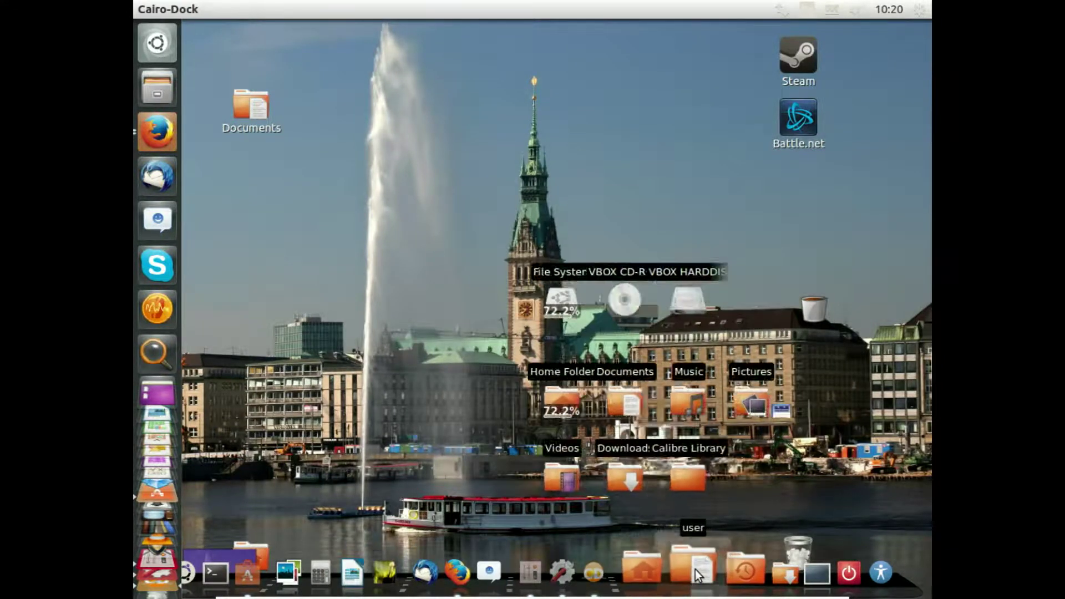
right_click(660, 567)
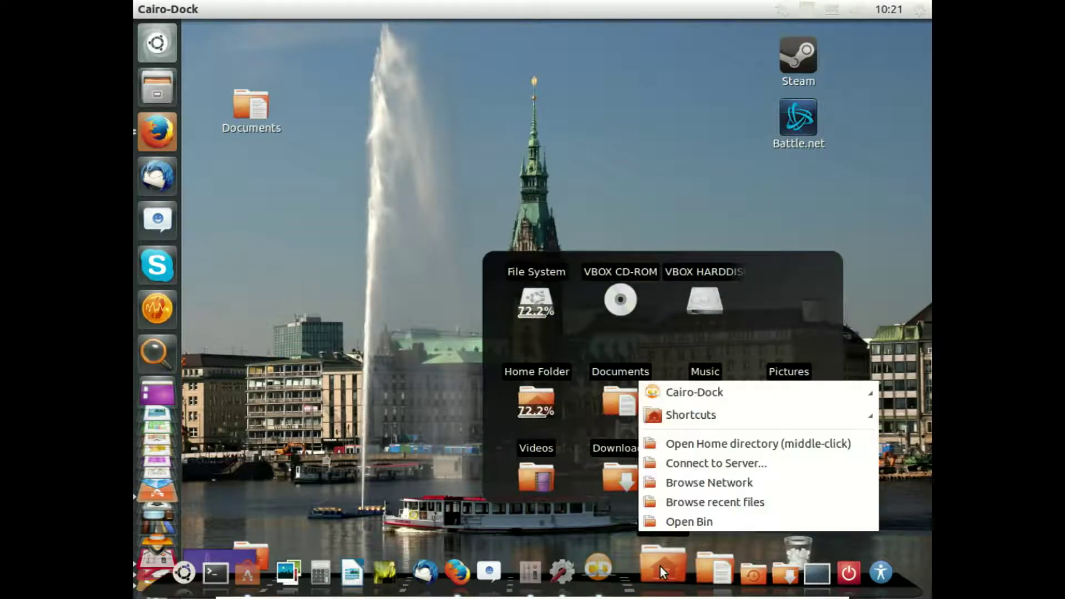
mouse_move(688, 392)
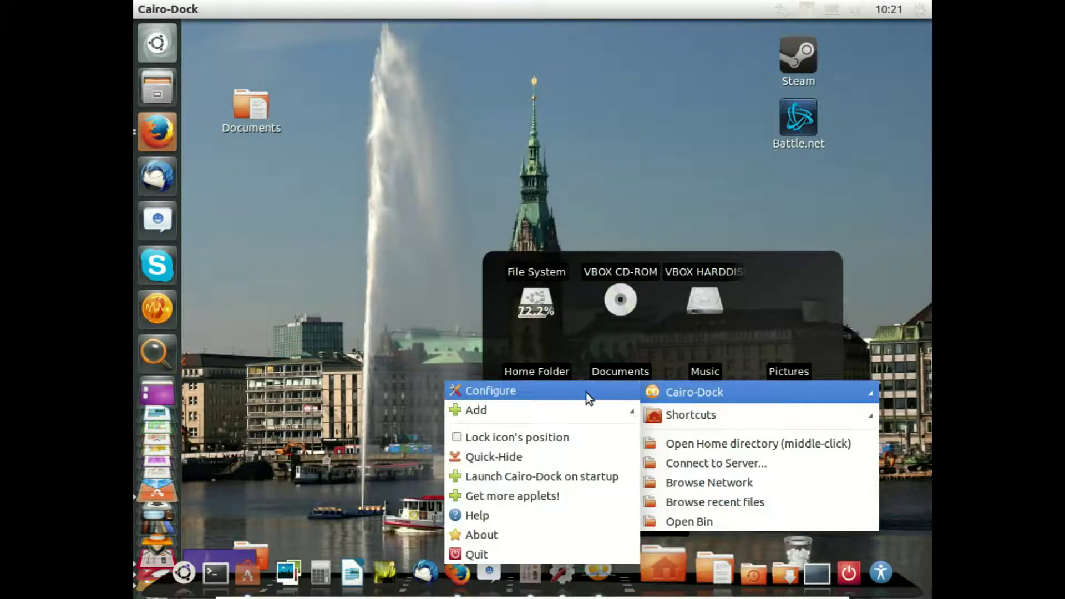
left_click(585, 392)
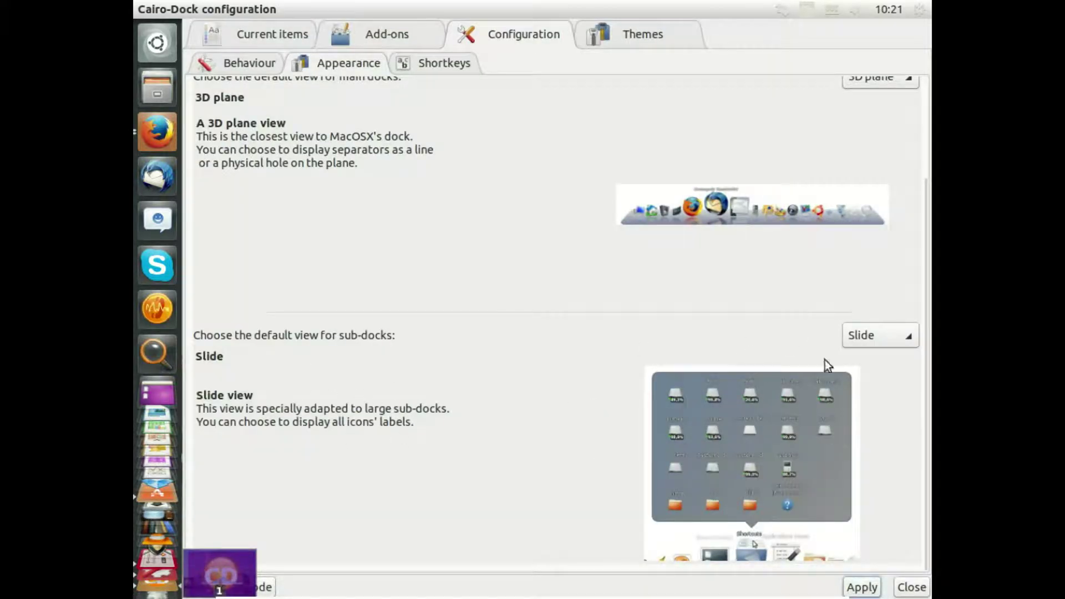
left_click(873, 337)
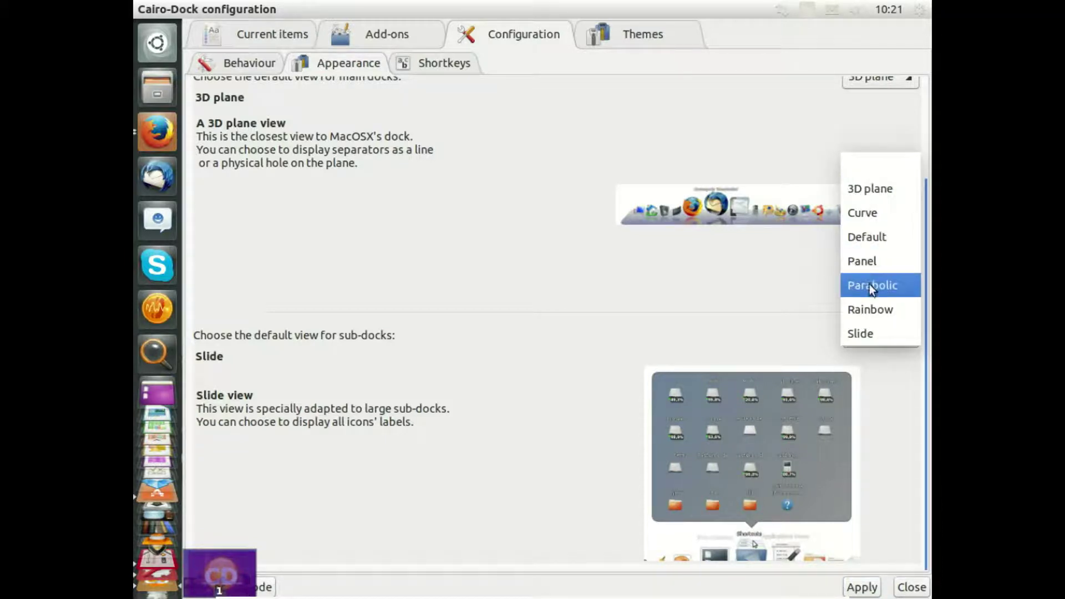
left_click(664, 288)
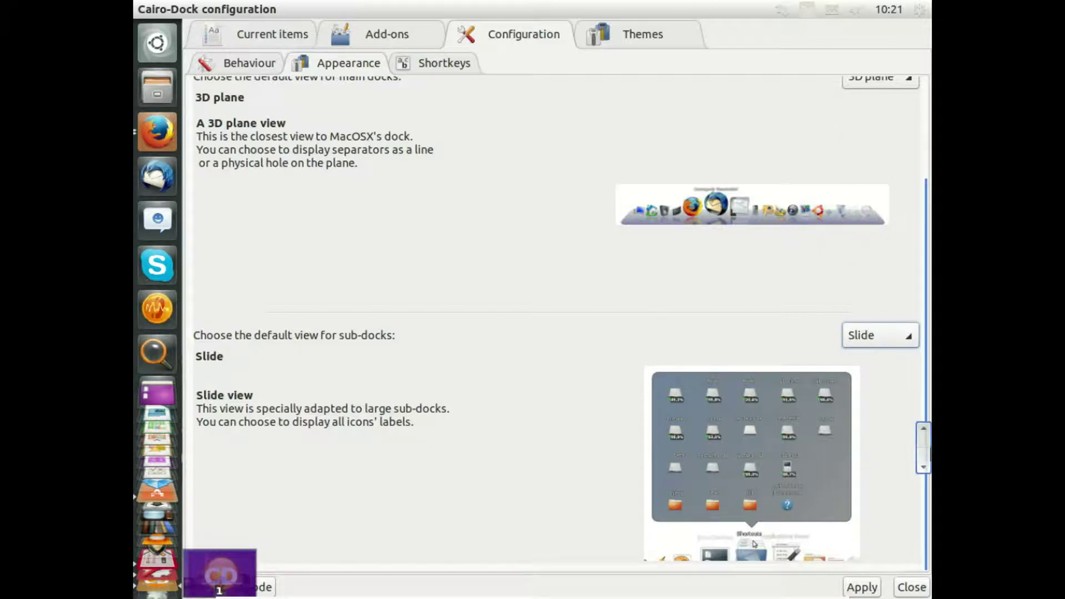
left_click_drag(923, 451, 905, 211)
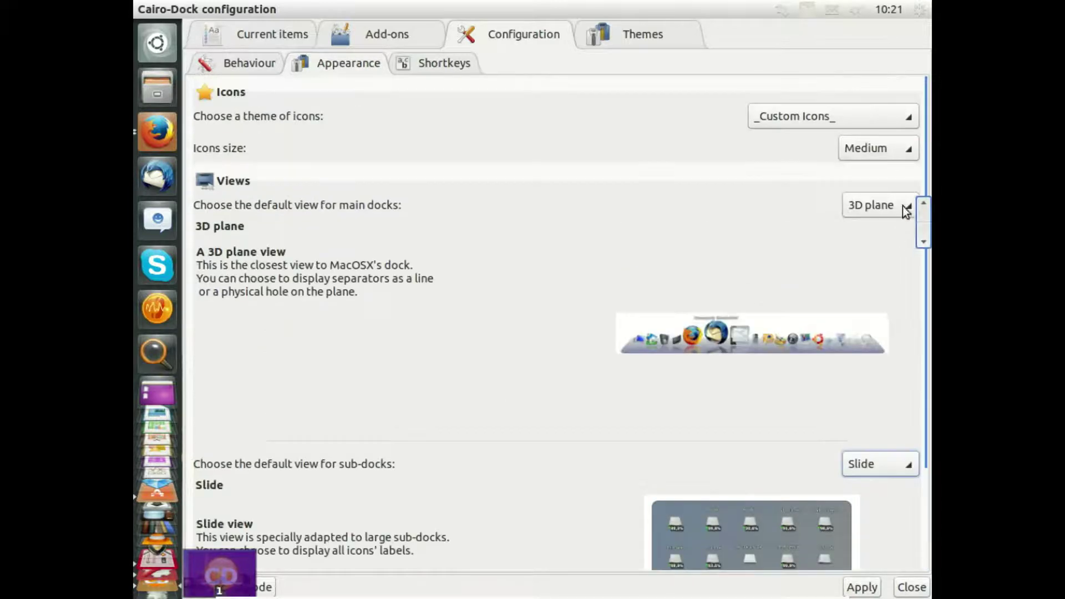
Step: View the Shortkeys list, then switch to the Current items page
left_click(432, 70)
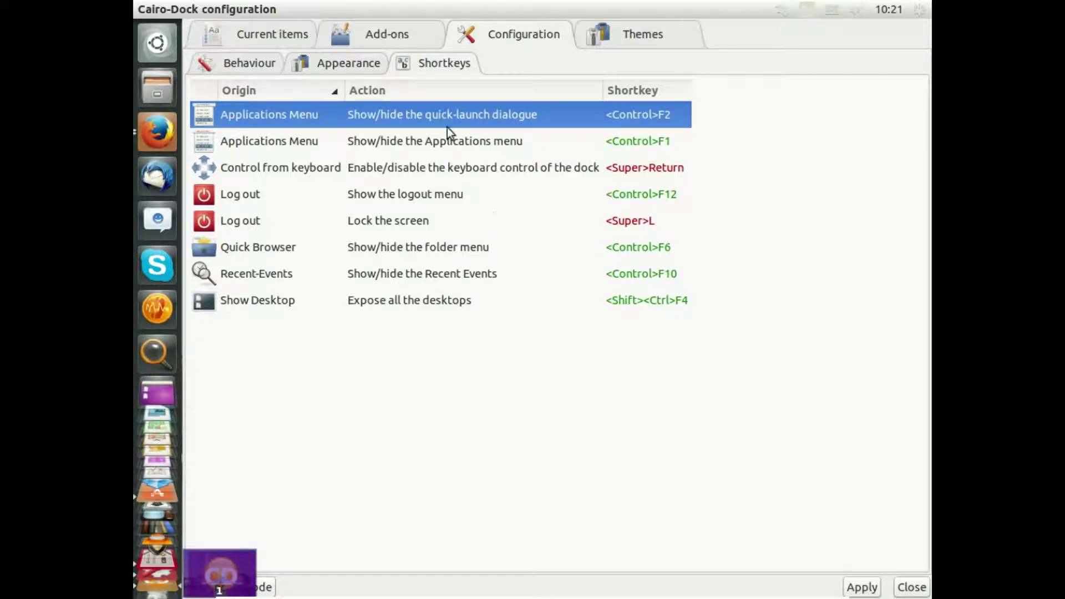
left_click(255, 39)
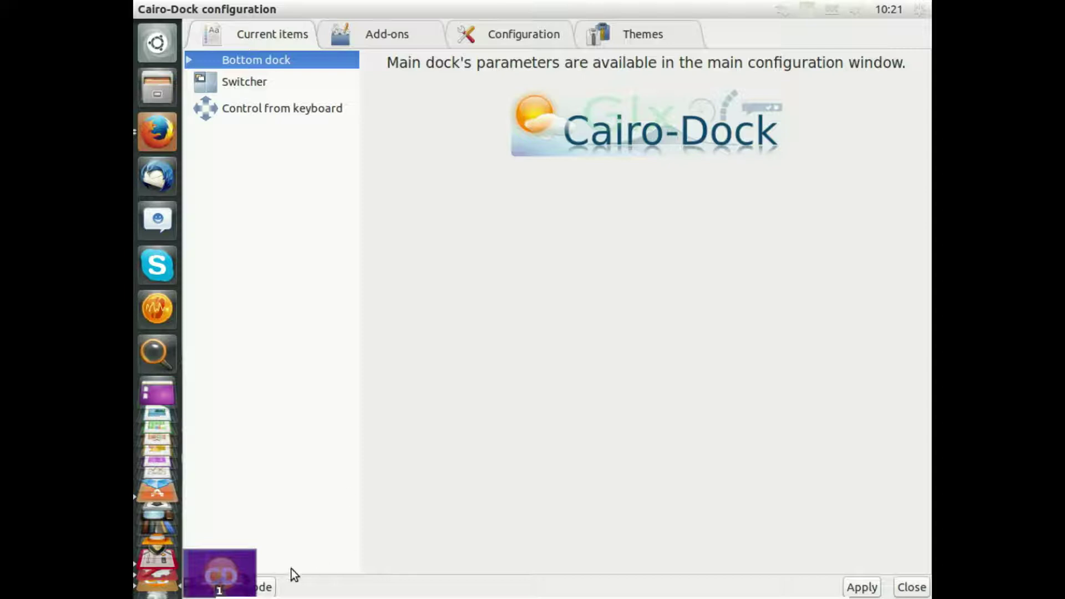
Step: In Advanced Mode, enable the Cairo-Penguin applet under Fun and close the configuration
left_click(264, 589)
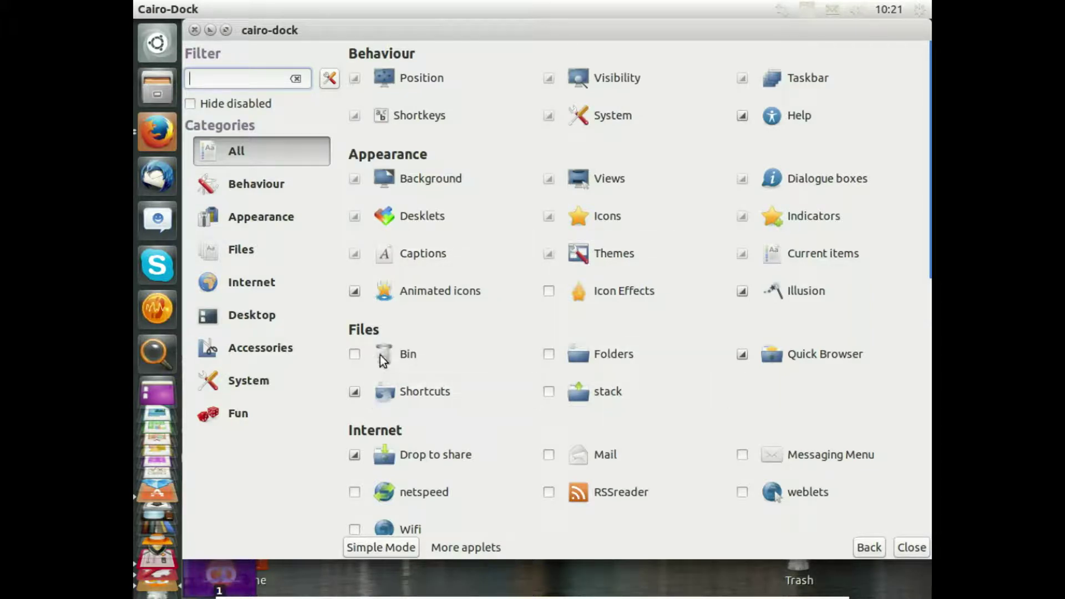
mouse_move(383, 360)
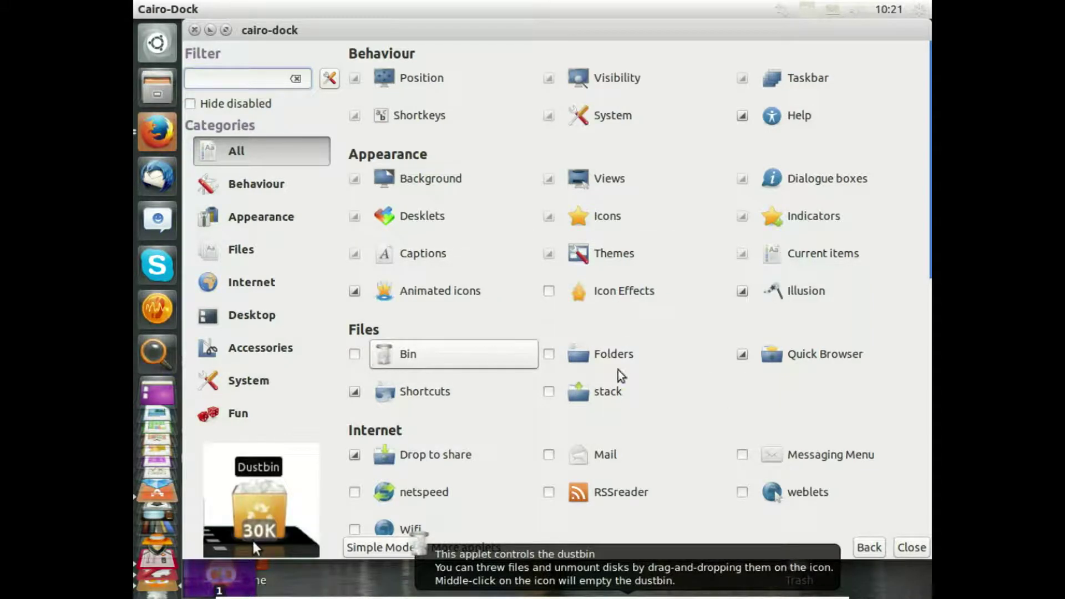
scroll(645, 438, "down", 1)
mouse_move(630, 415)
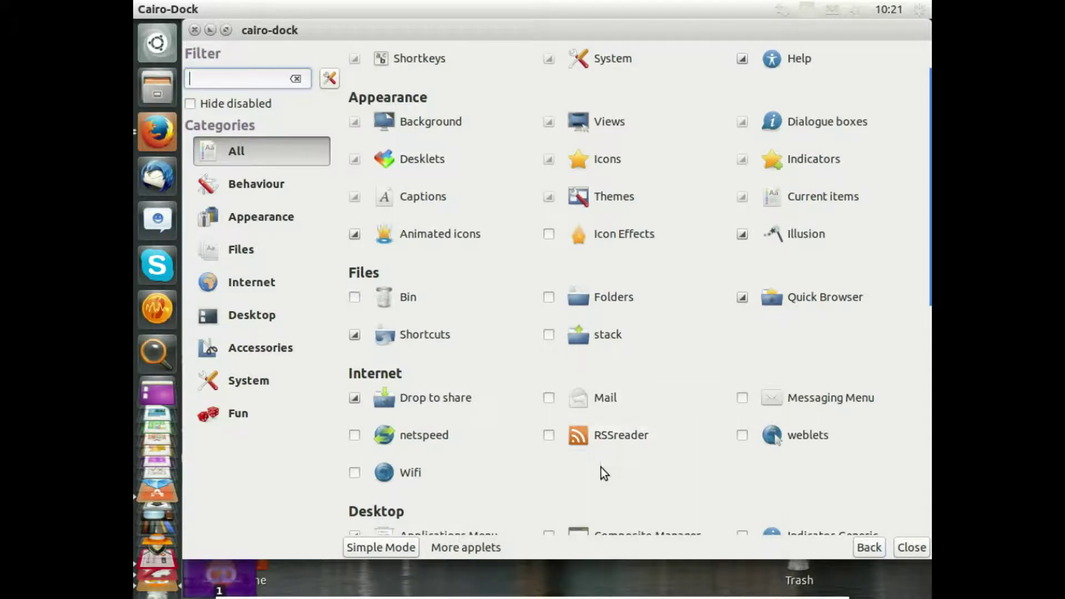
left_click_drag(923, 313, 890, 530)
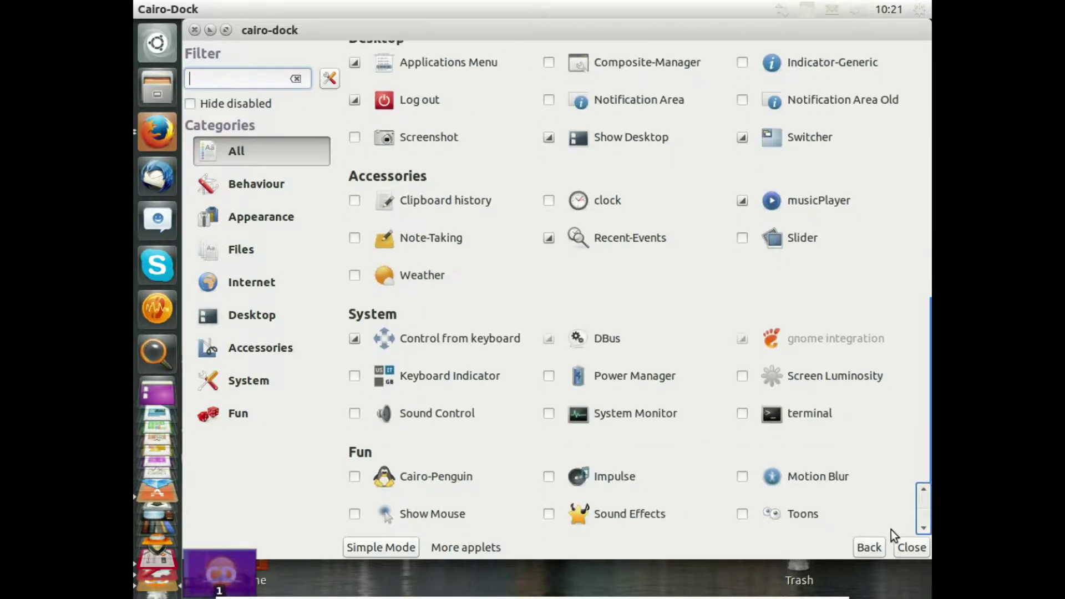
left_click(353, 477)
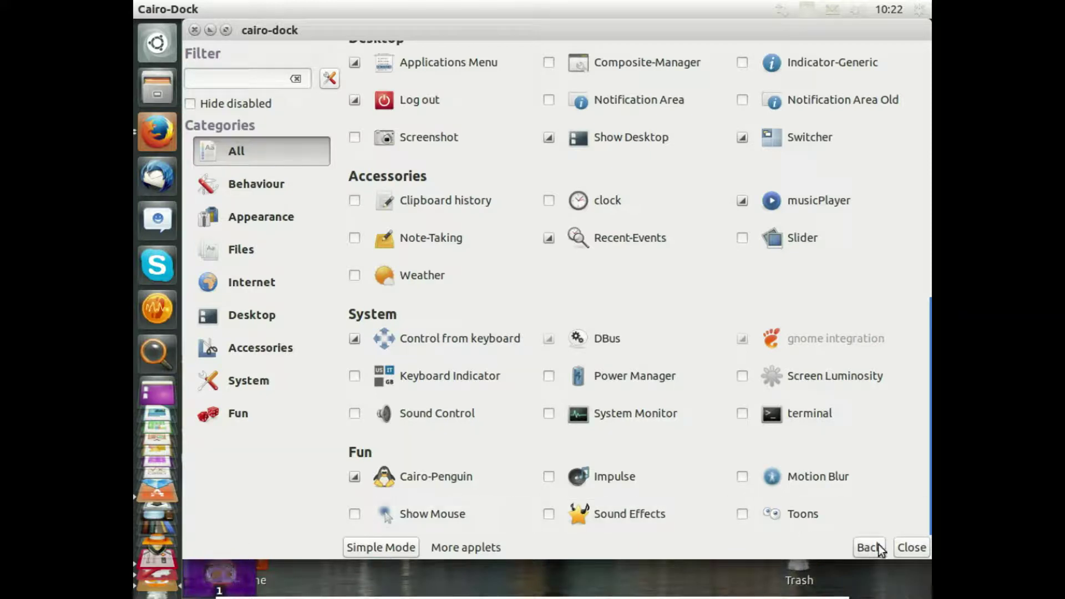
left_click(209, 31)
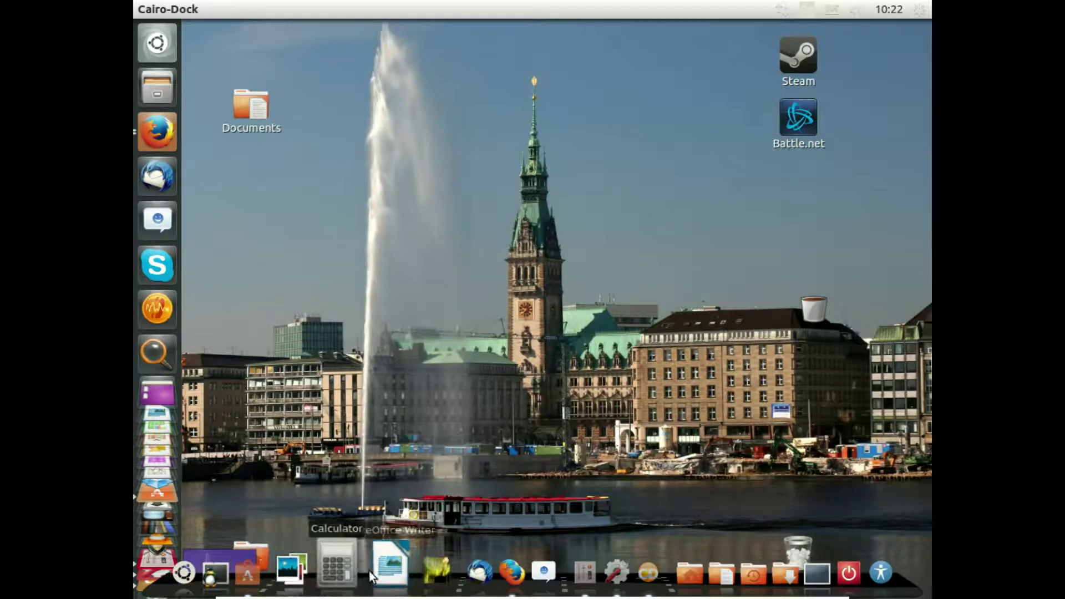
Step: Open Cairo-Dock's Configure window from the dock menu and switch it to the full configuration mode
right_click(414, 567)
mouse_move(478, 450)
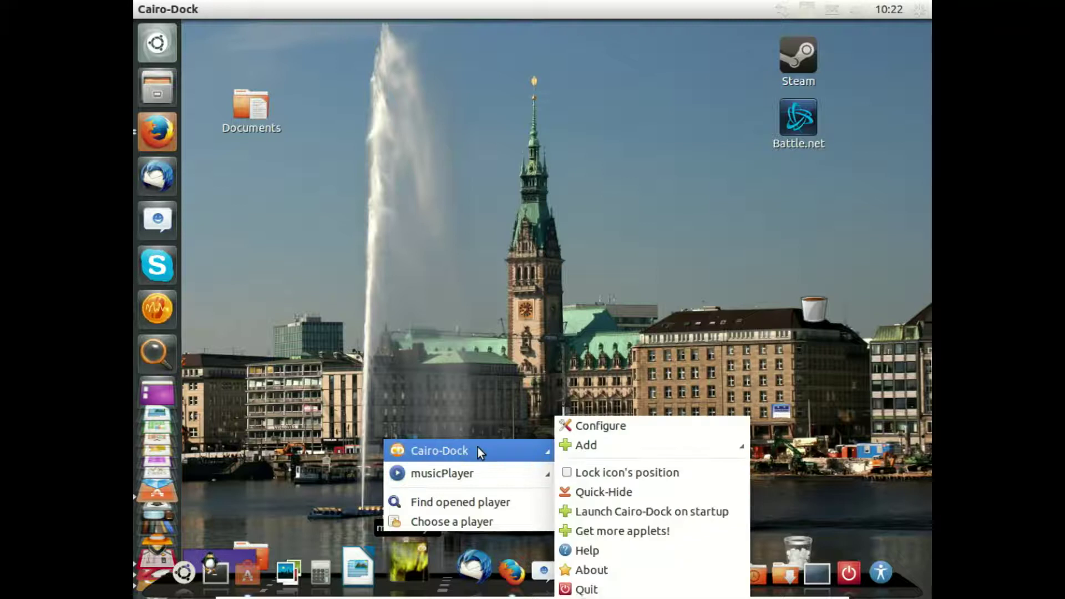
left_click(591, 428)
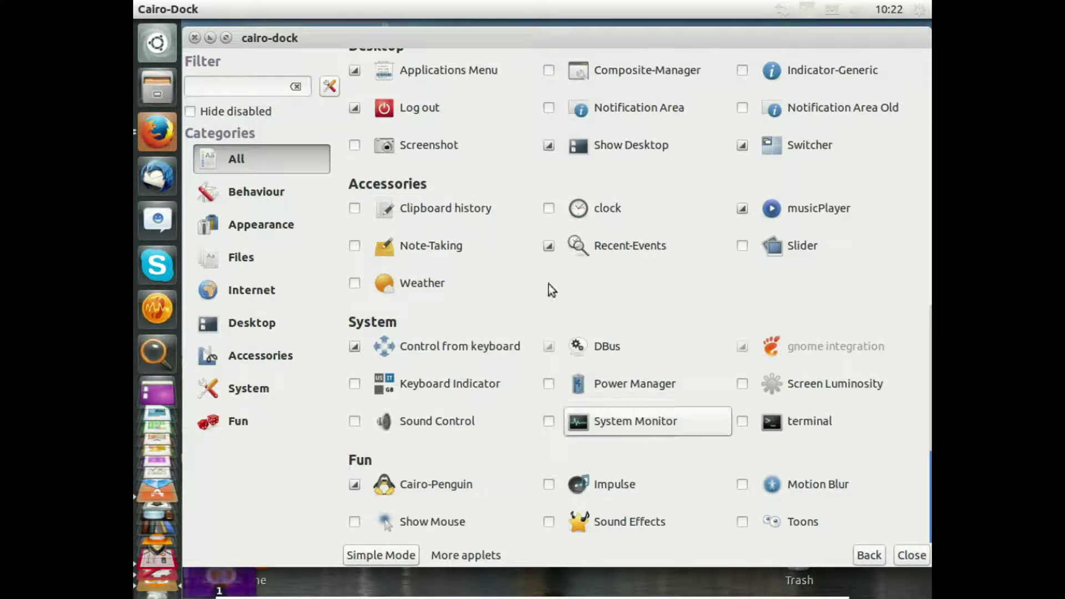
left_click(382, 557)
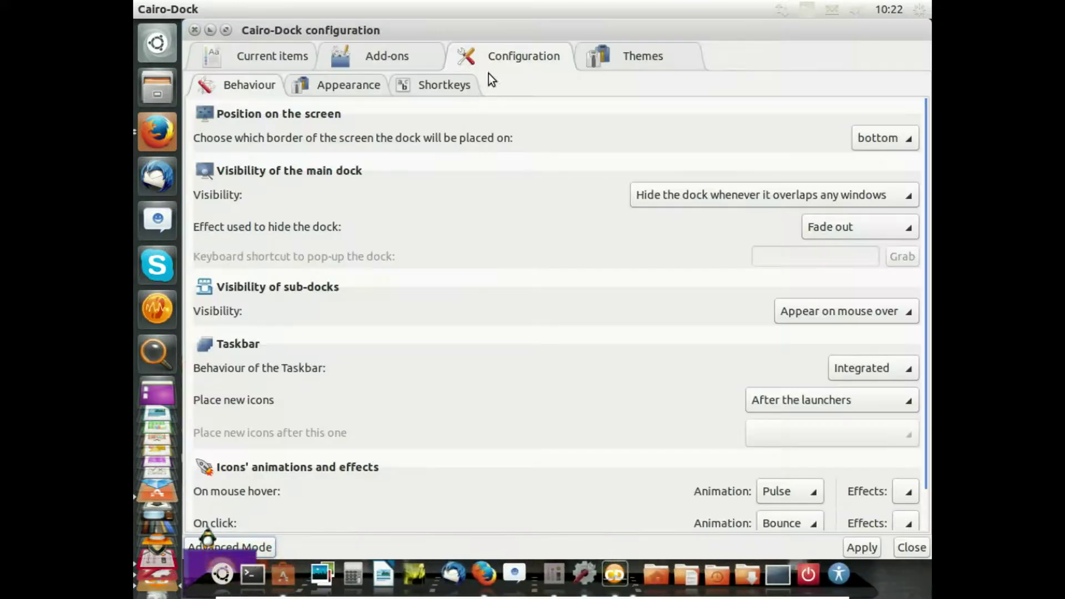
Step: Browse the current items and add-ons, then land on the Themes list (Adeskbar, Alu, MacOSX)
left_click(281, 57)
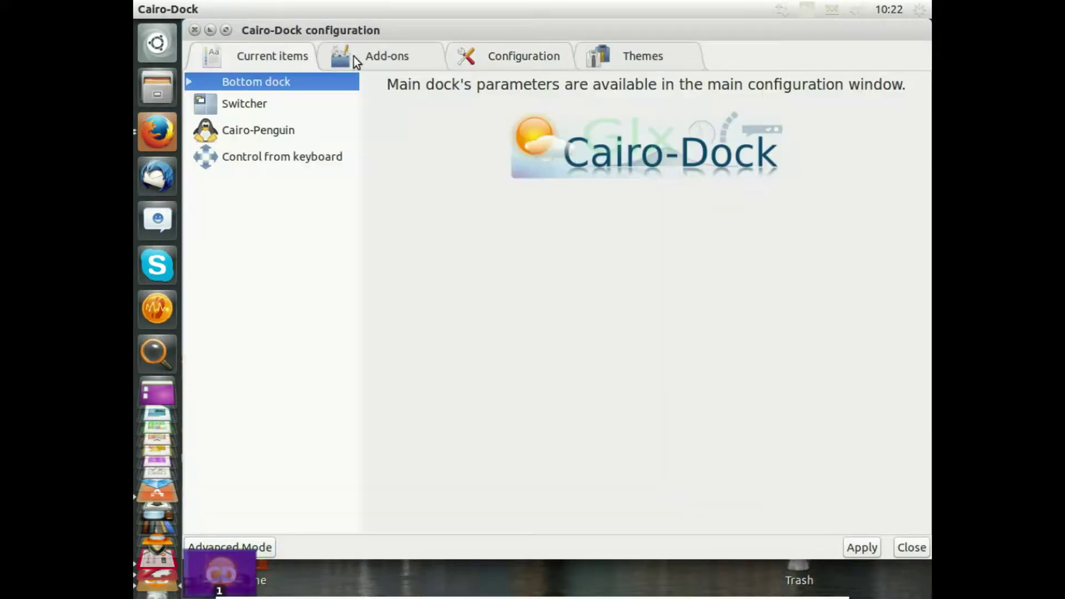
left_click(361, 55)
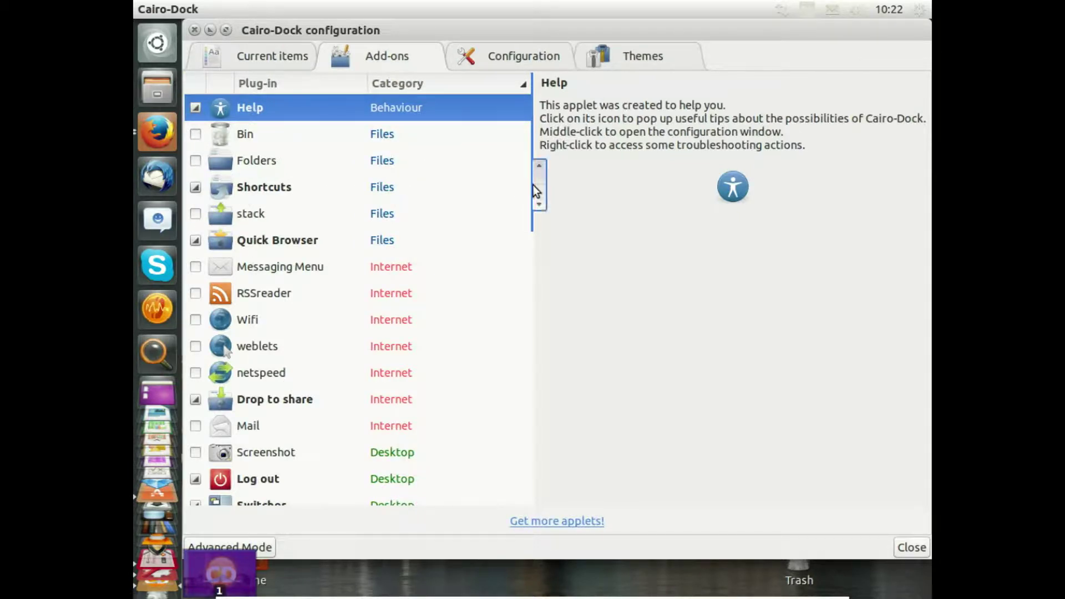
left_click_drag(532, 185, 497, 484)
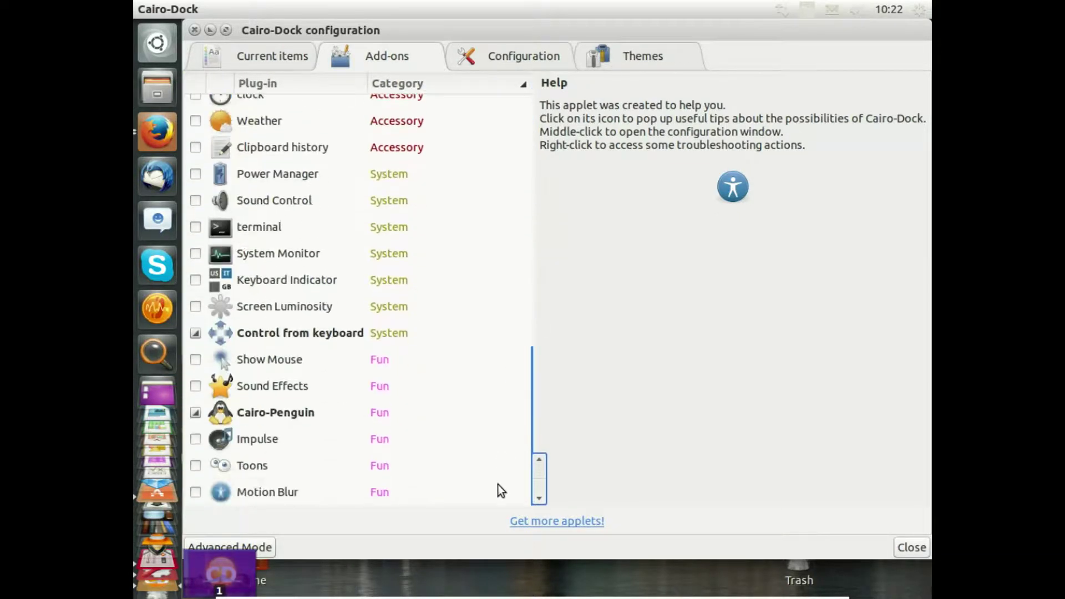
left_click(195, 465)
mouse_move(534, 411)
scroll(534, 411, "up", 1)
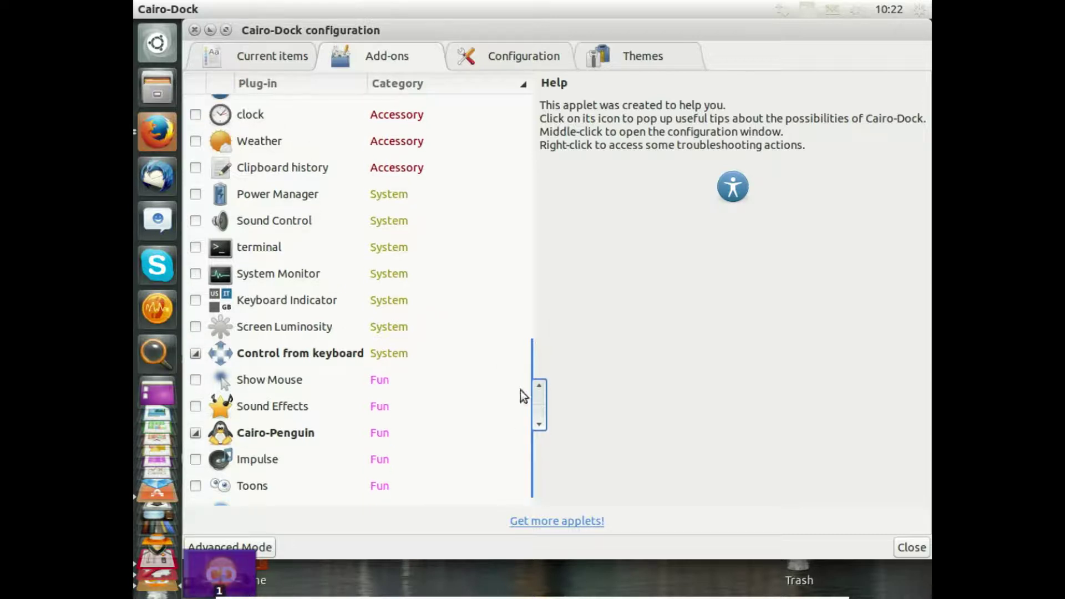
left_click_drag(531, 378, 543, 52)
left_click(542, 52)
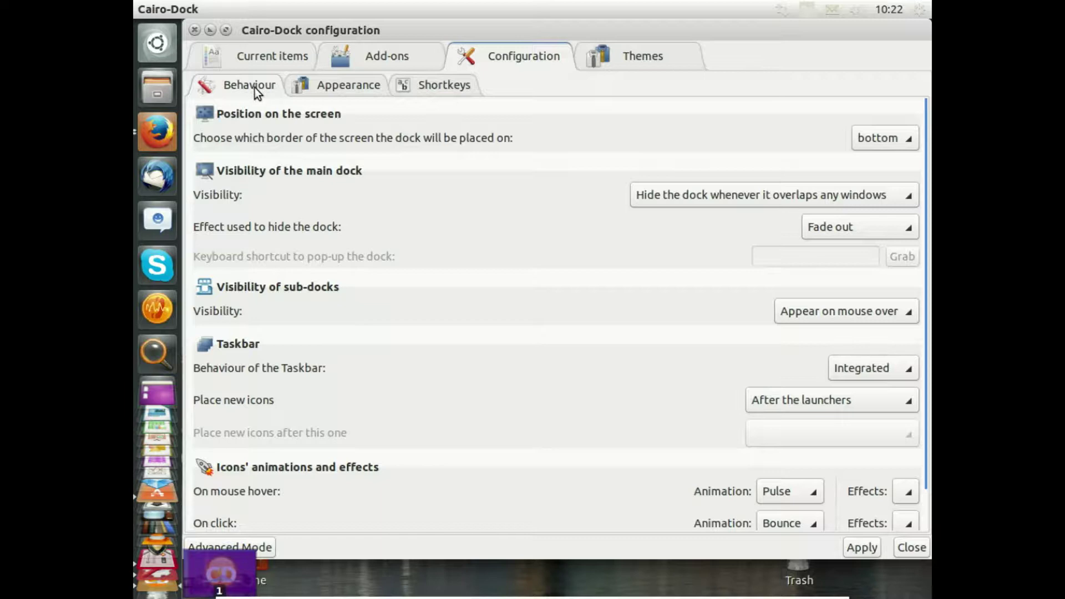
left_click(615, 56)
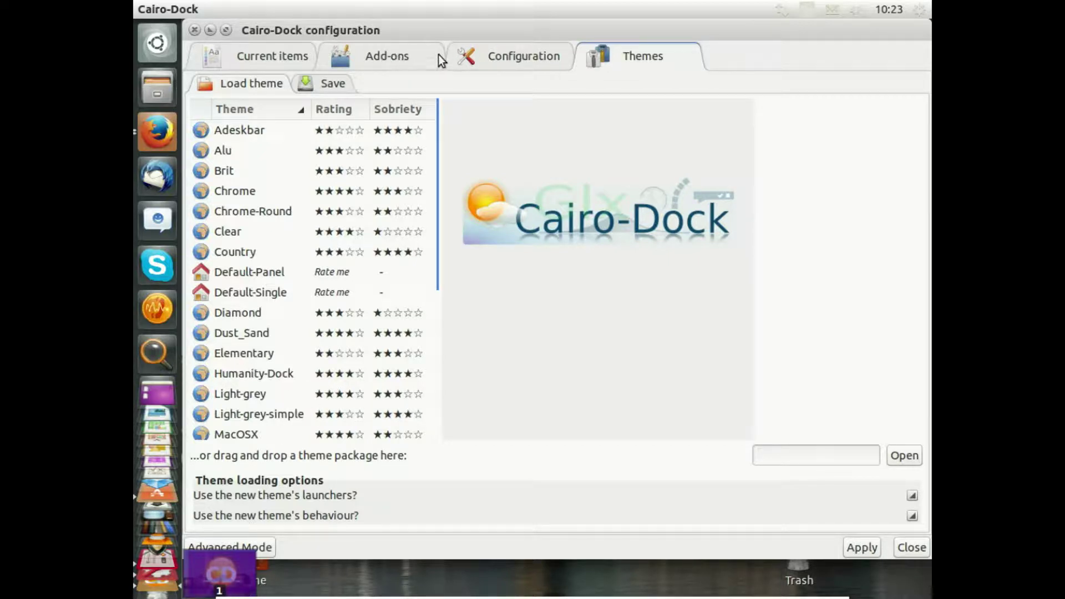
Step: In the Behaviour settings, place the dock on the top screen edge
left_click(507, 58)
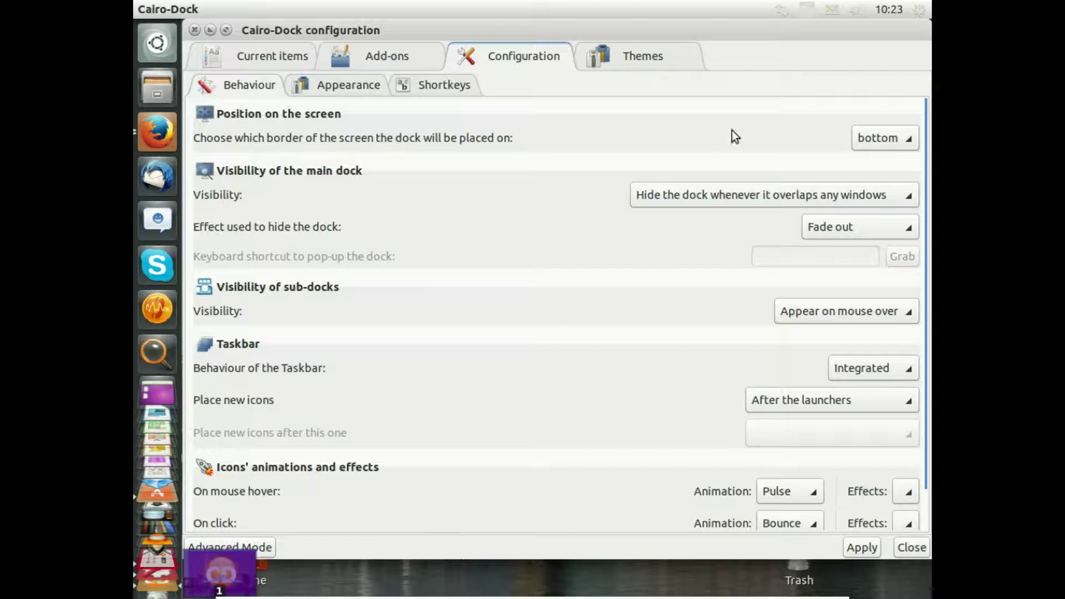
left_click(885, 139)
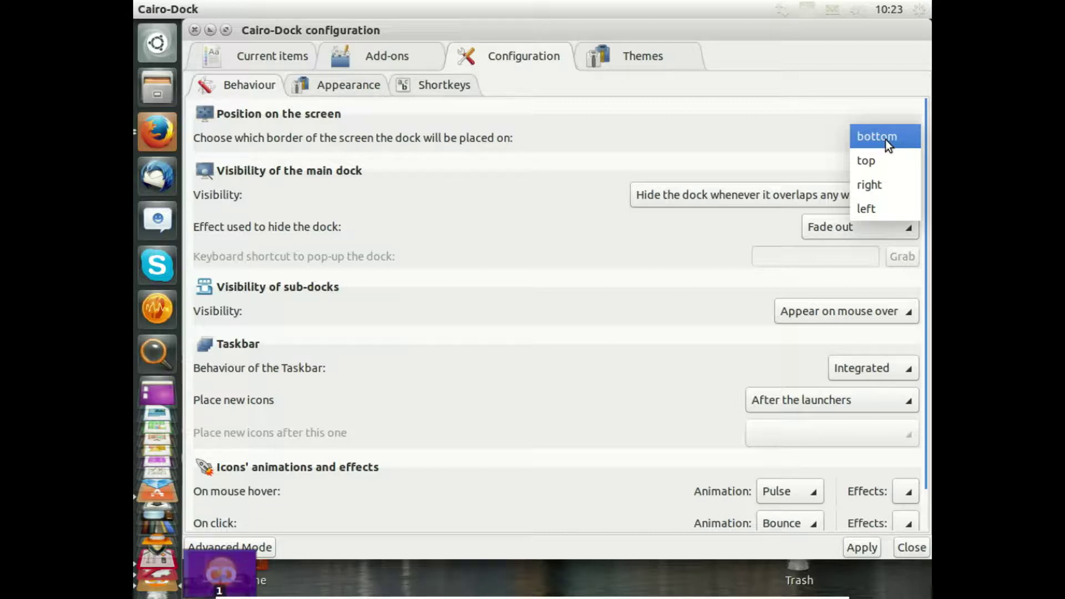
left_click(870, 159)
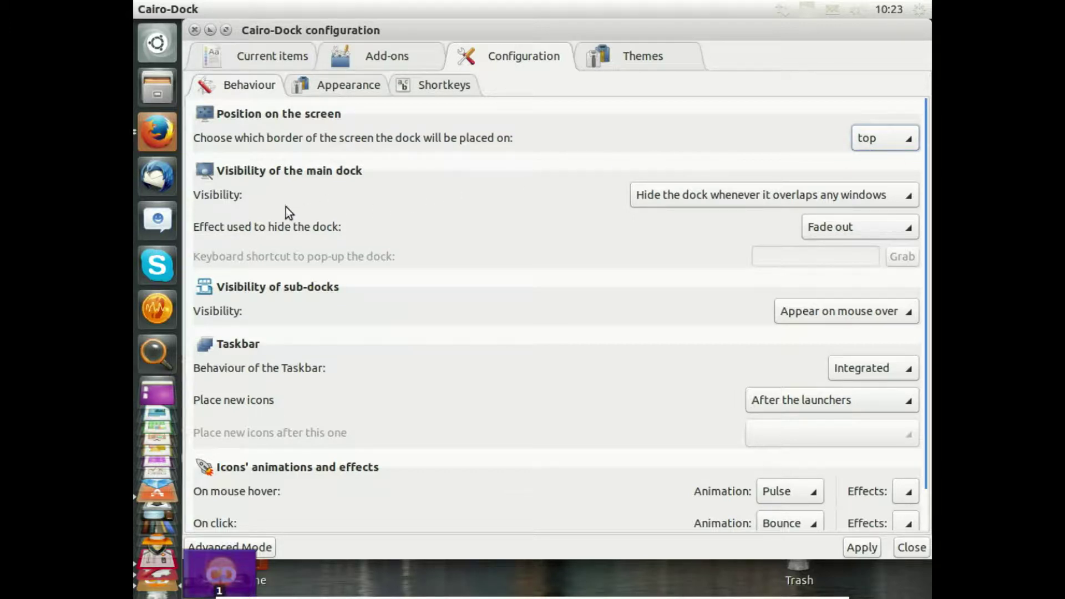
Step: Set visibility to 'Keep the dock hidden' with a Folding hide effect, and apply
mouse_move(281, 206)
left_click(669, 197)
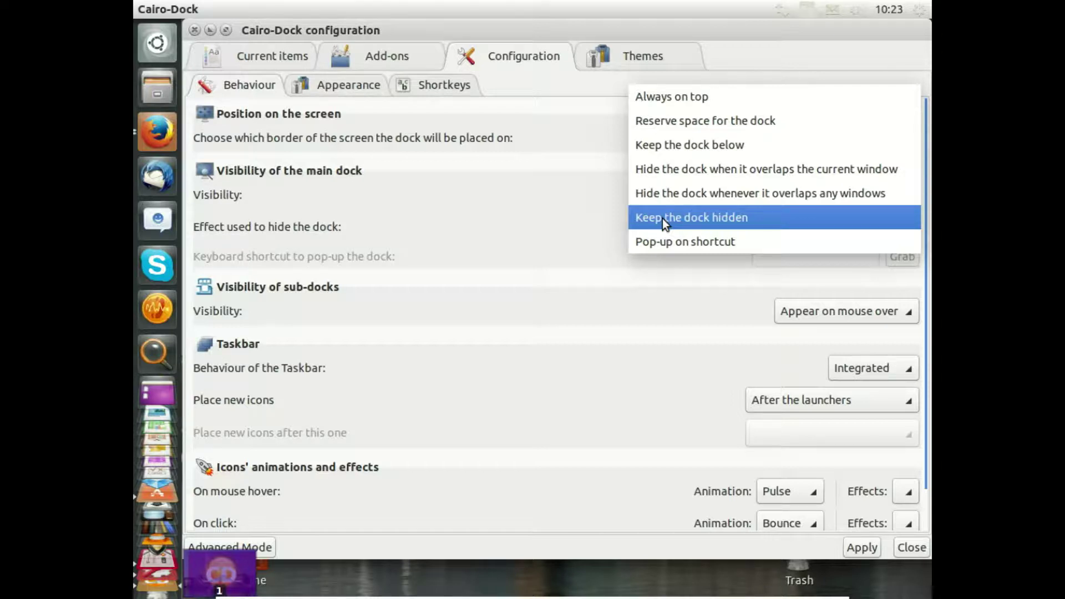
left_click(664, 221)
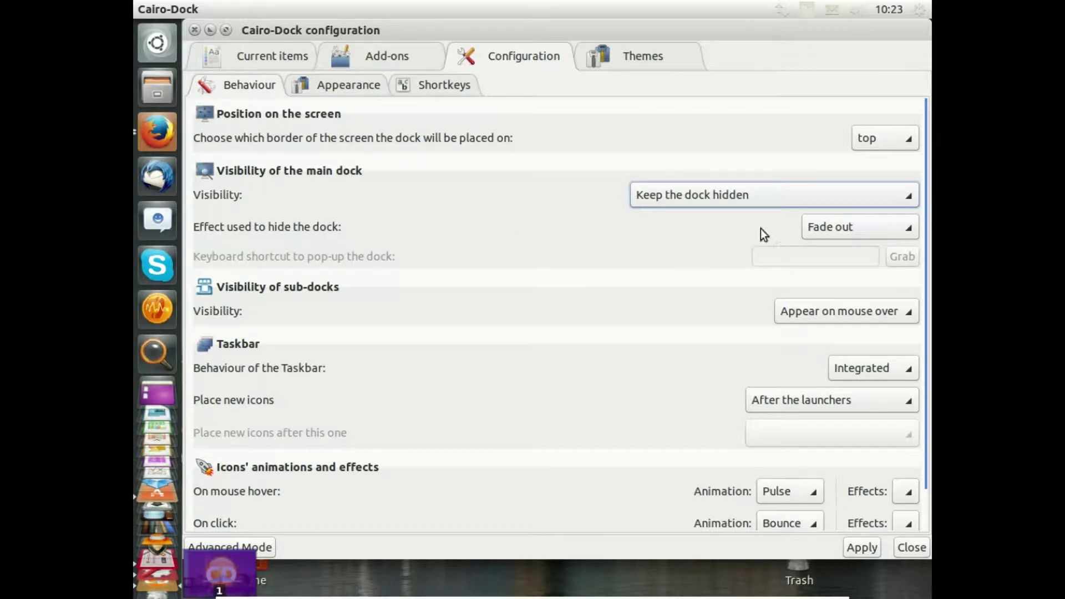
left_click(833, 229)
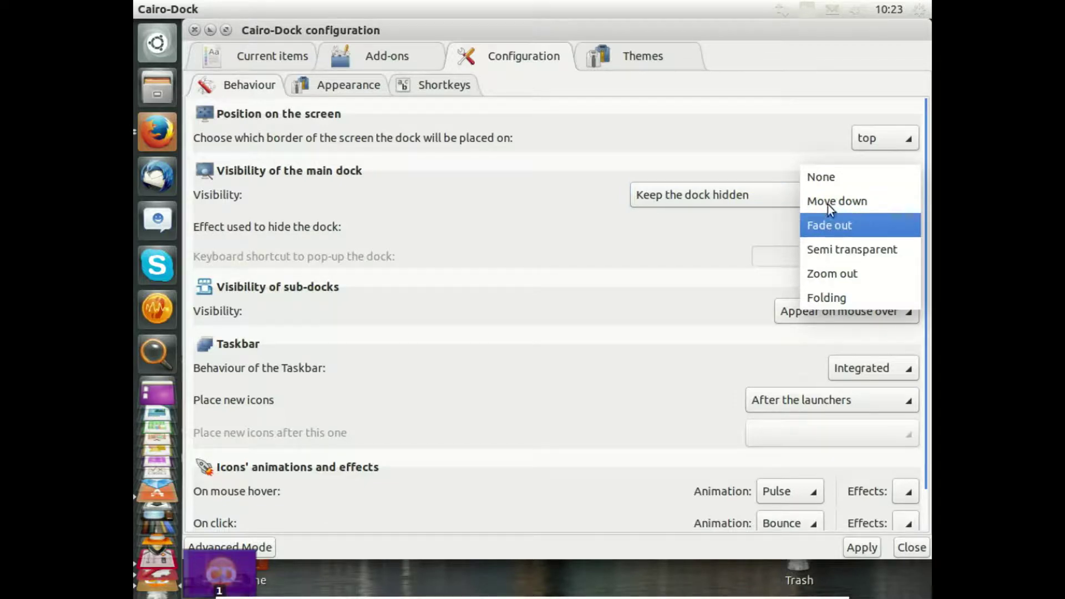
left_click(830, 299)
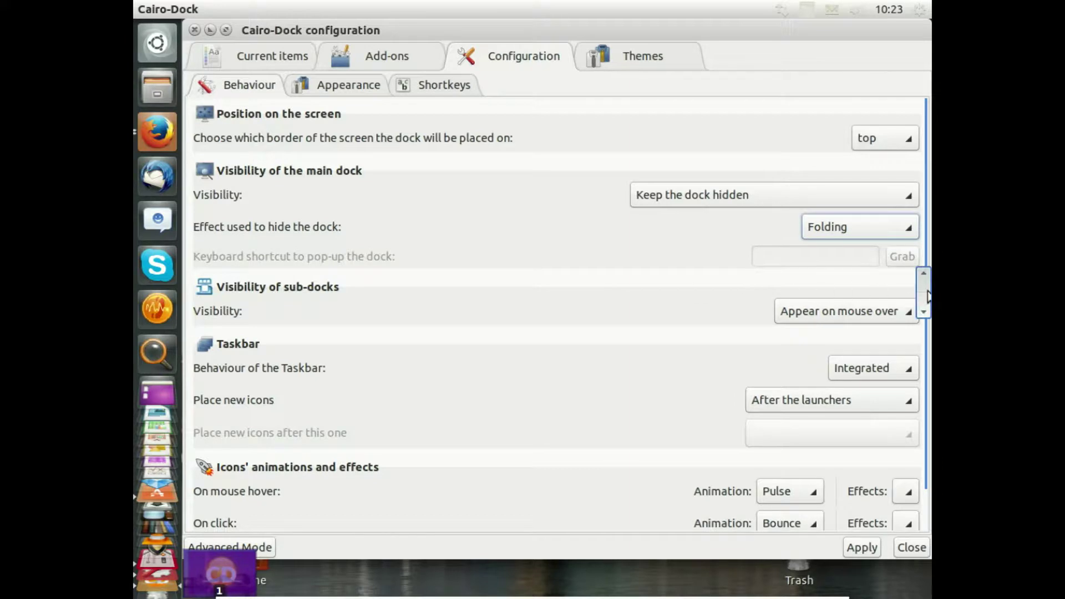
left_click_drag(928, 297, 910, 348)
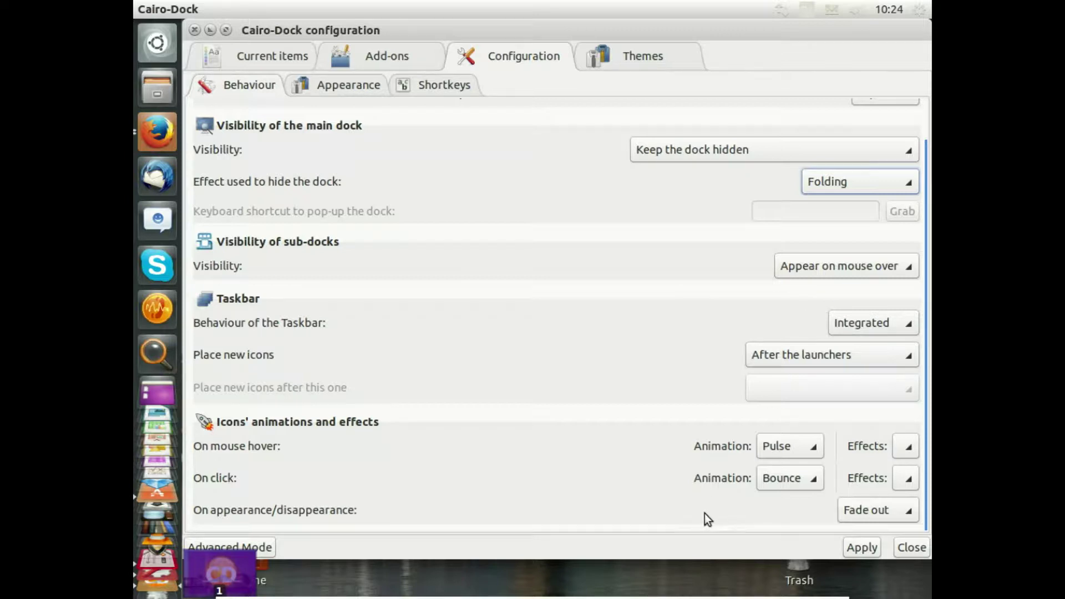
left_click(860, 549)
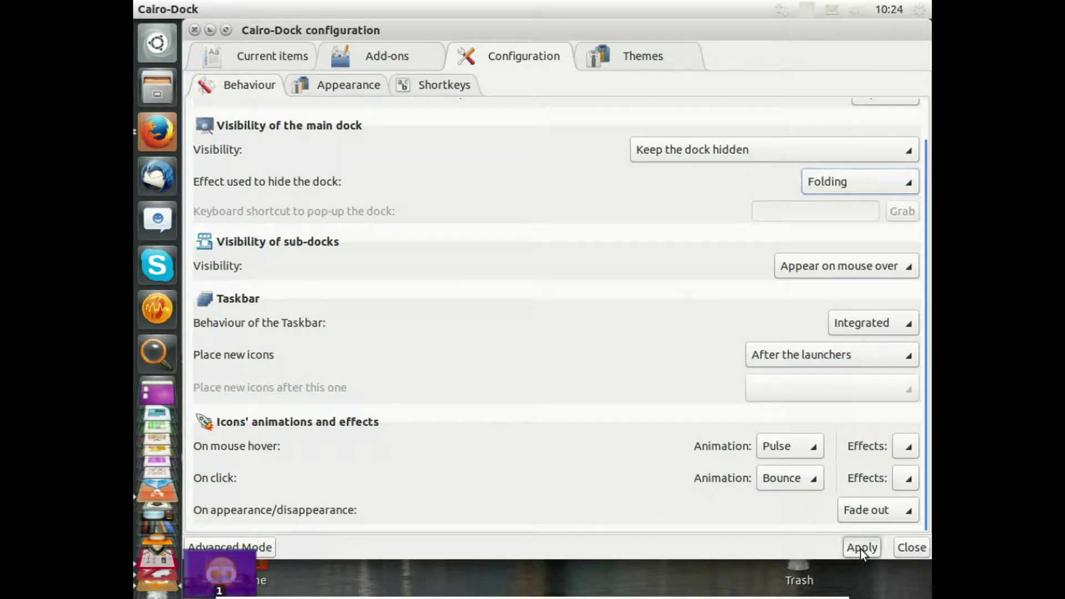
Step: Close the Cairo-Dock configuration window and focus the desktop
left_click(911, 548)
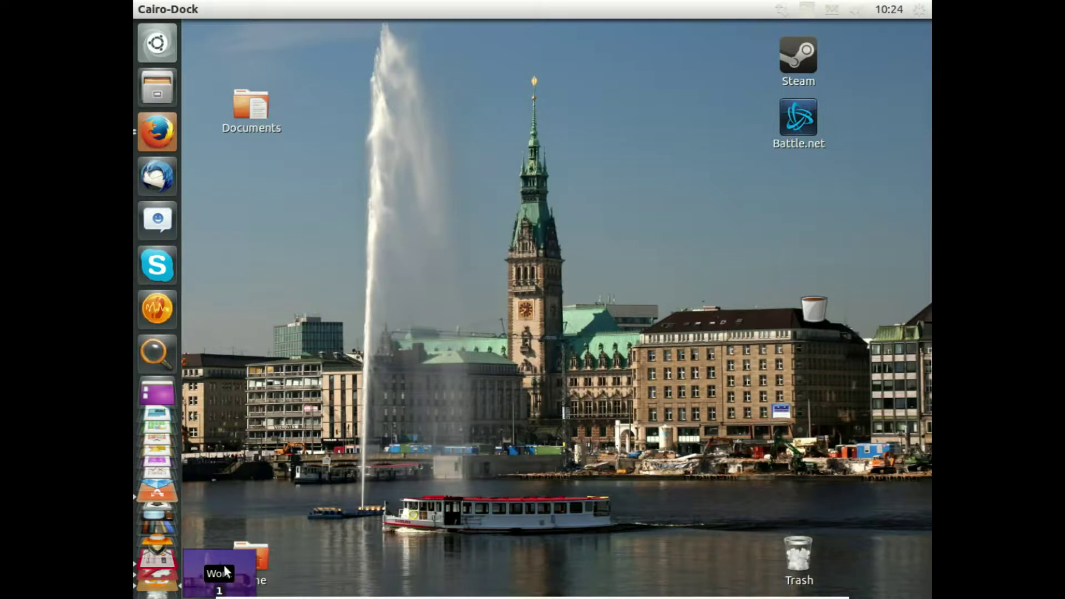
left_click(518, 254)
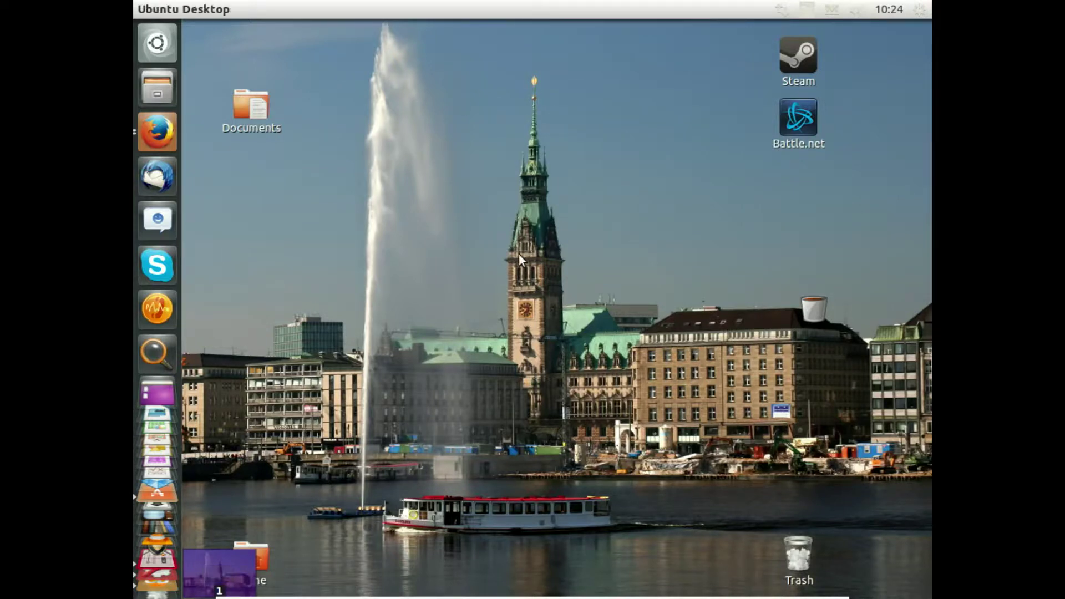
mouse_move(526, 4)
Step: Return the workspace Switcher desklet into the dock
right_click(221, 577)
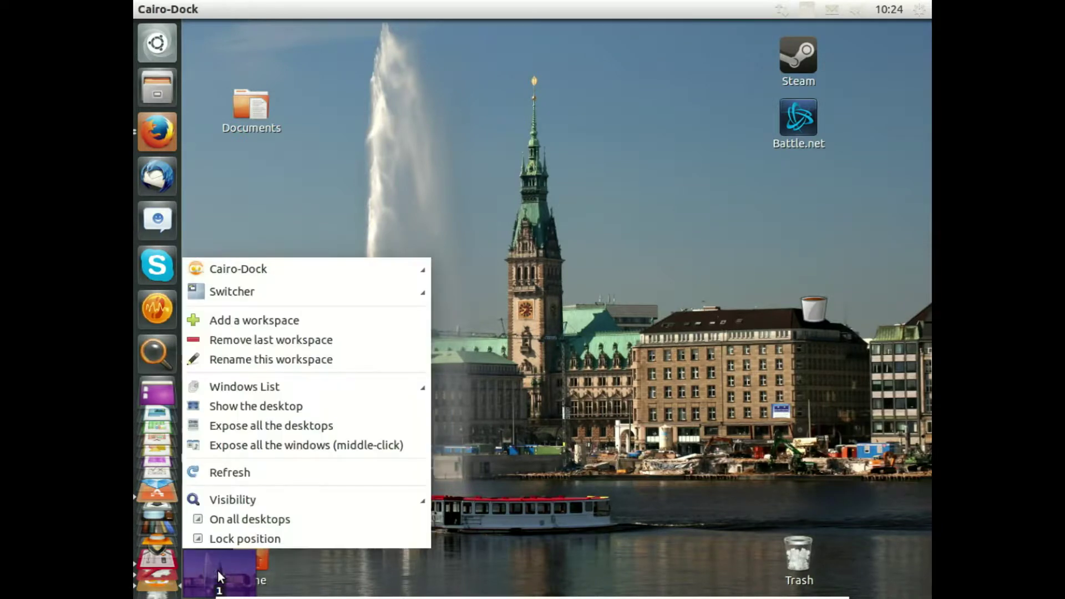
mouse_move(224, 297)
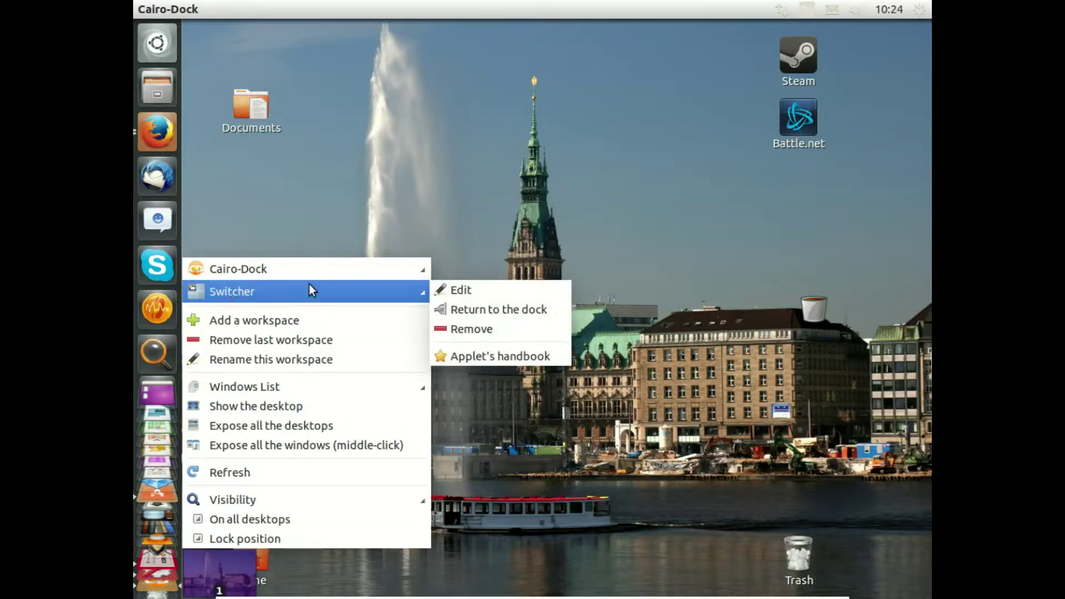
left_click(482, 310)
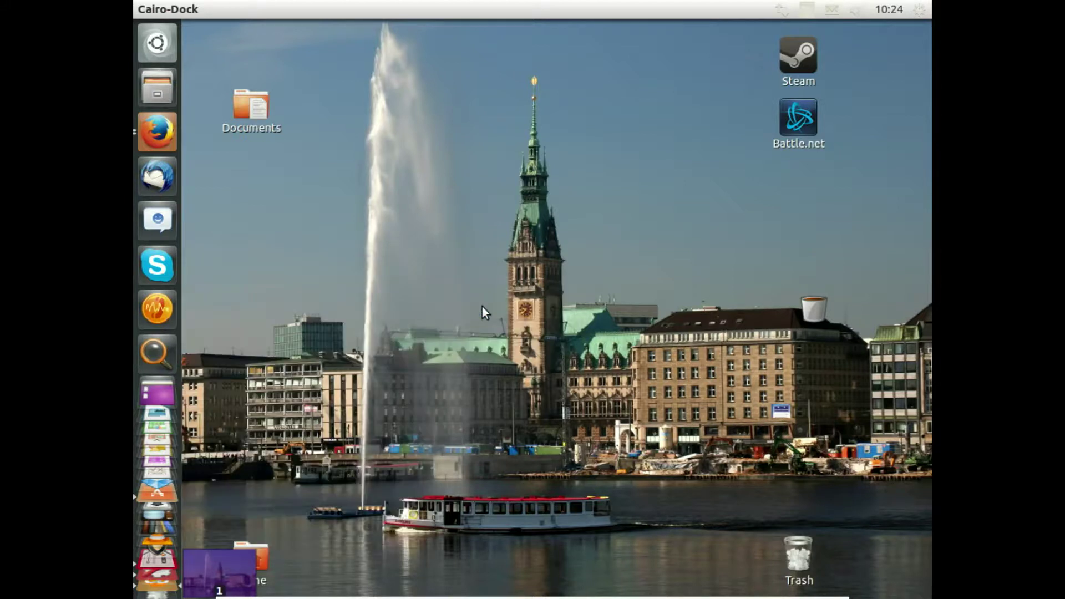
mouse_move(445, 4)
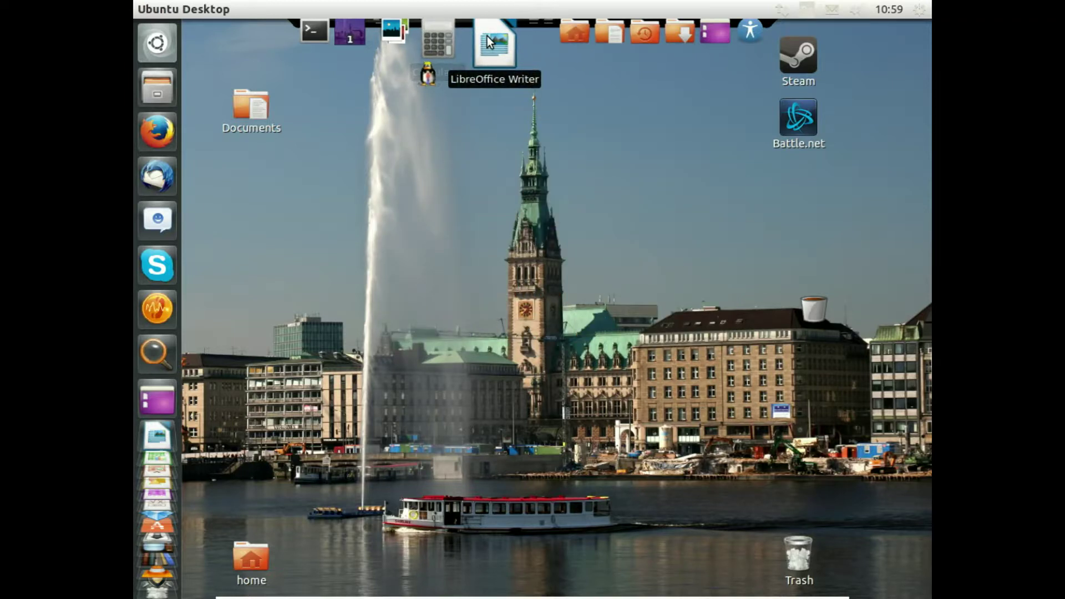
Step: Enable 'Launch Cairo-Dock on startup' from a dock icon's Cairo-Dock menu
right_click(487, 36)
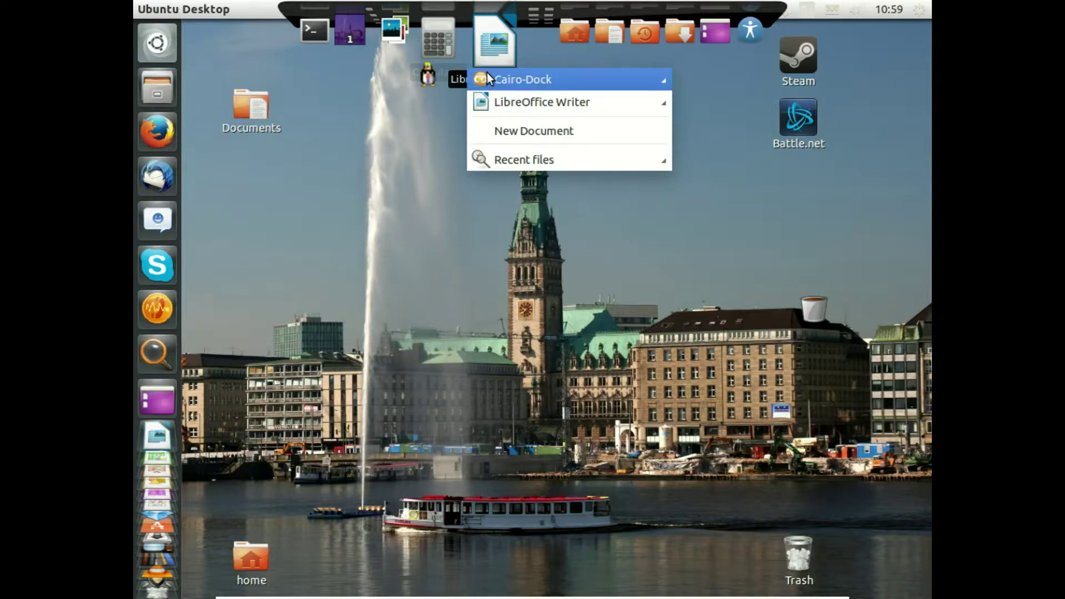
mouse_move(487, 77)
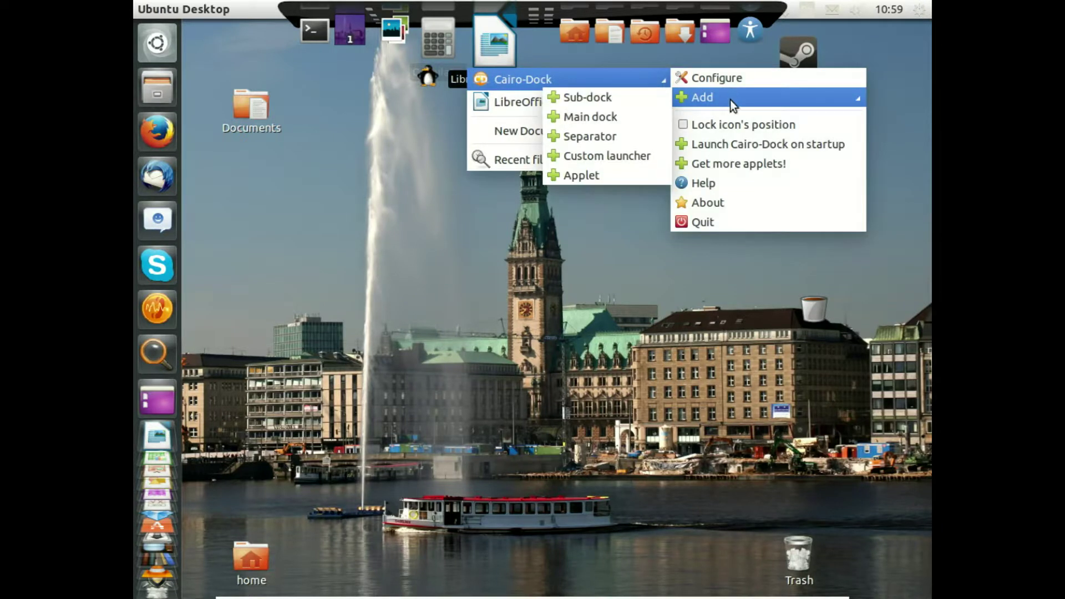
left_click(720, 143)
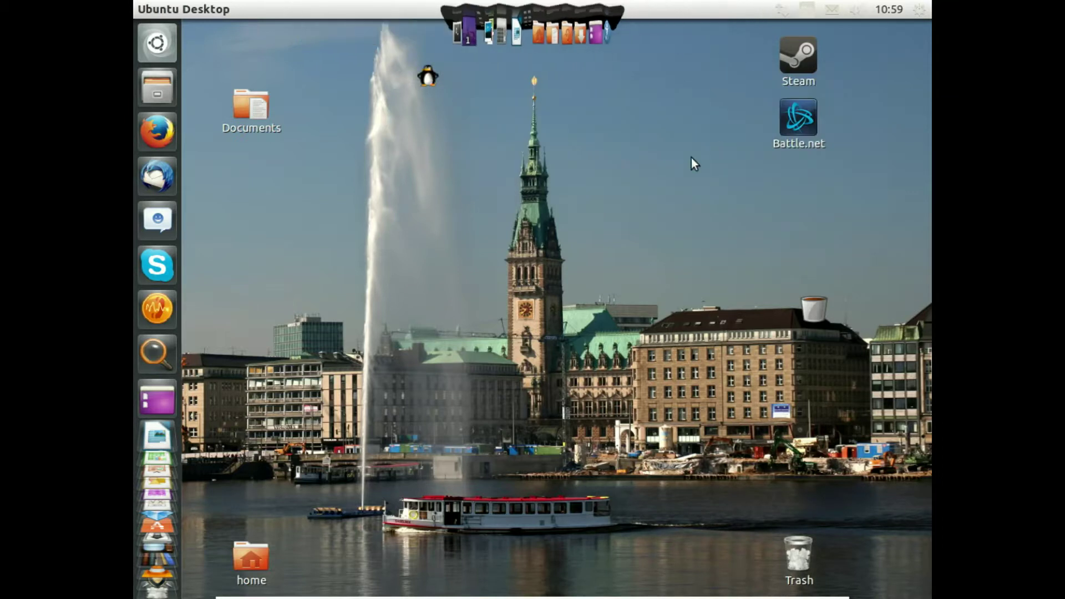
Step: Open Startup Applications from the Dash and confirm Cairo-Dock is listed and enabled
left_click(162, 51)
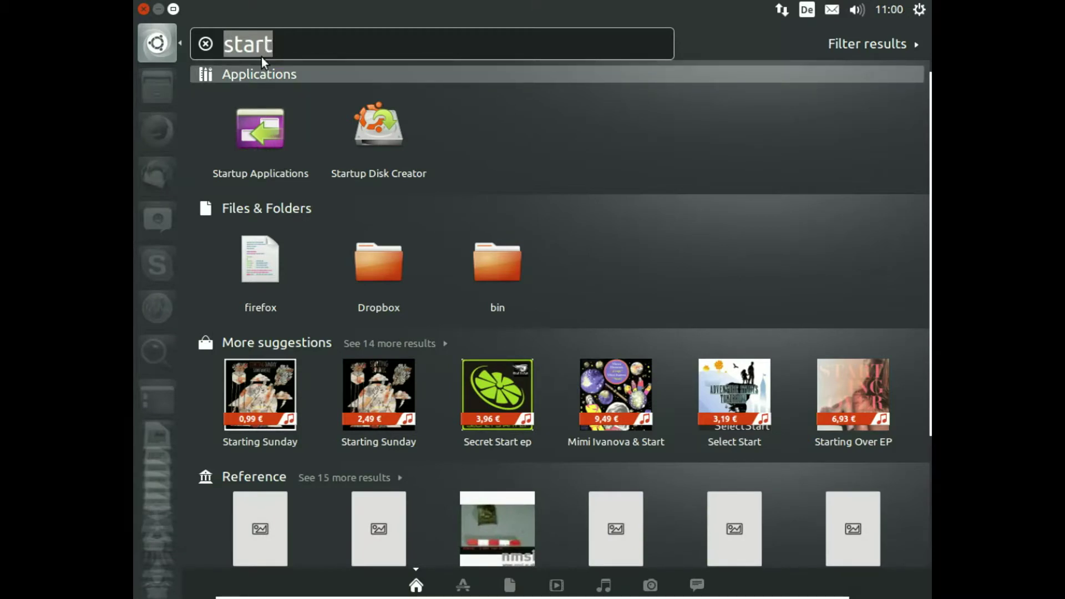
left_click(263, 128)
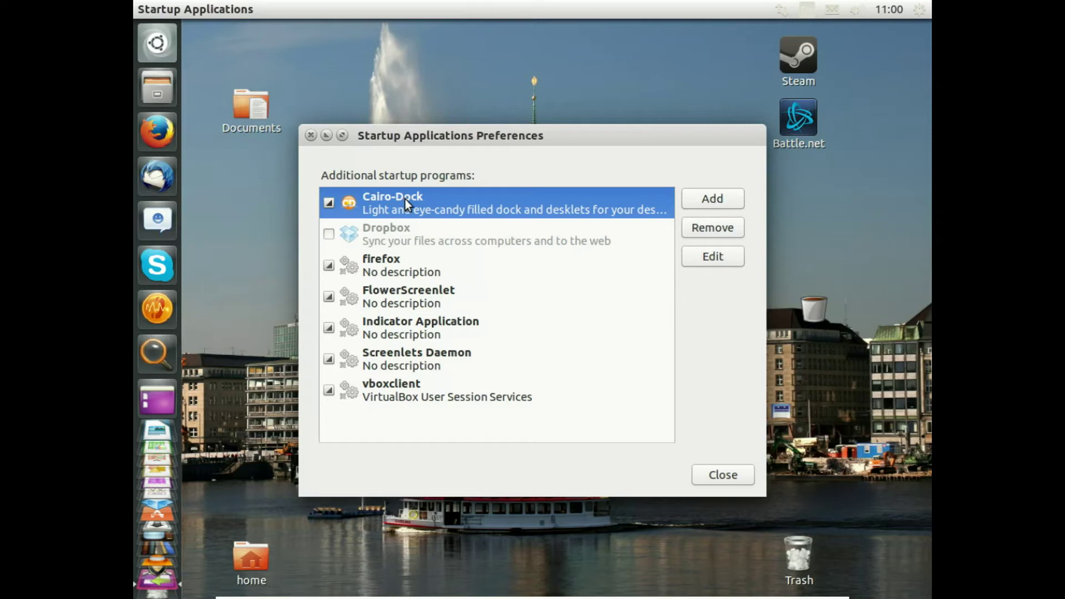
left_click(712, 200)
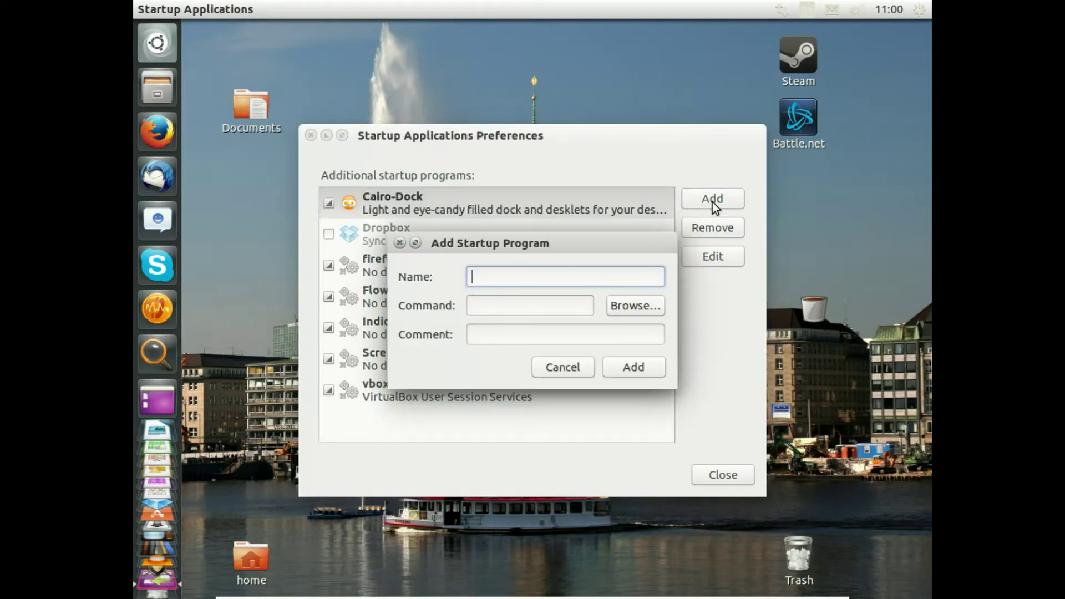
left_click(558, 368)
left_click_drag(364, 144, 416, 127)
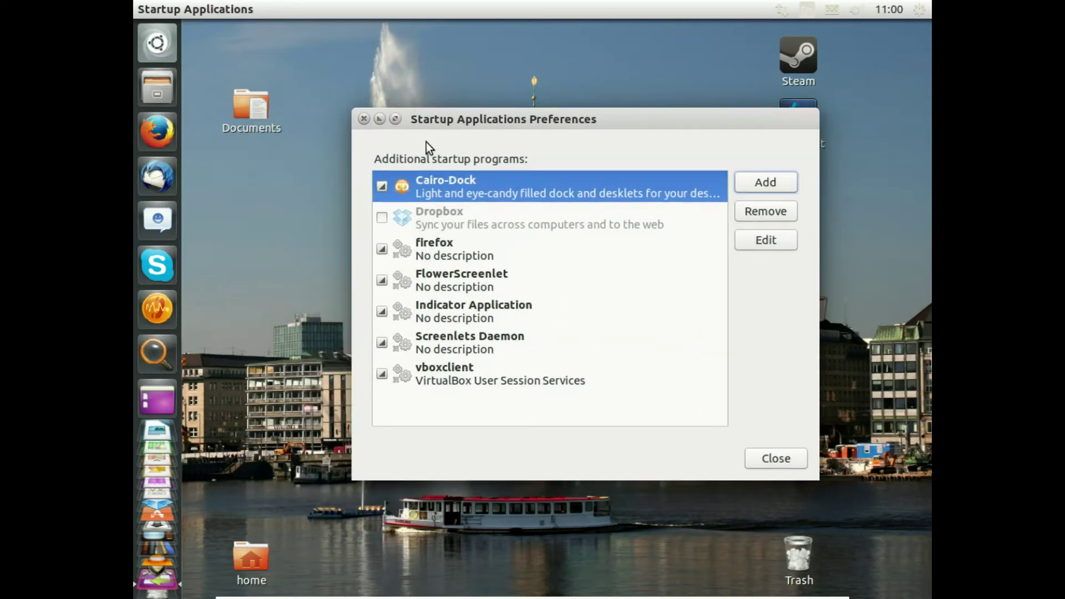